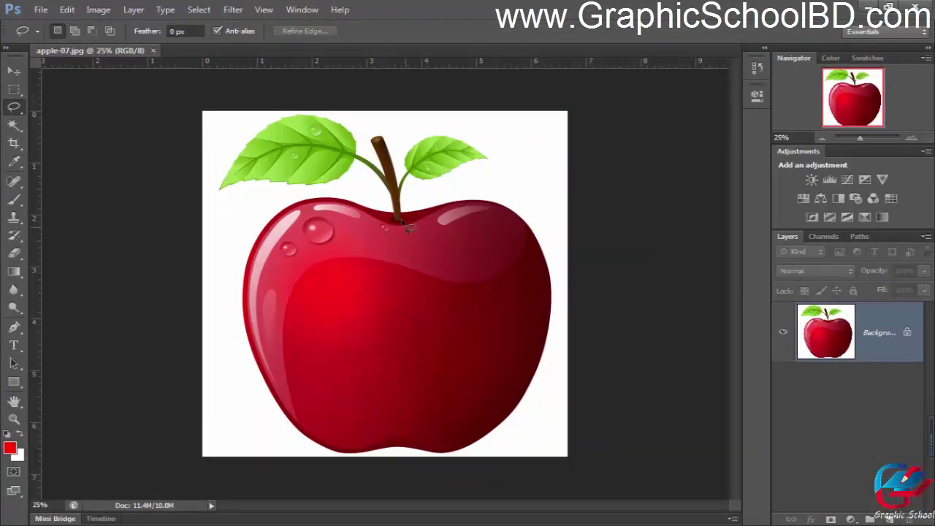
Step: Draw a freehand Lasso selection around the large leaf, keeping a small margin of white background
{"action": "scroll", "coordinate": [394, 211], "scroll_direction": "up", "scroll_amount": 5}
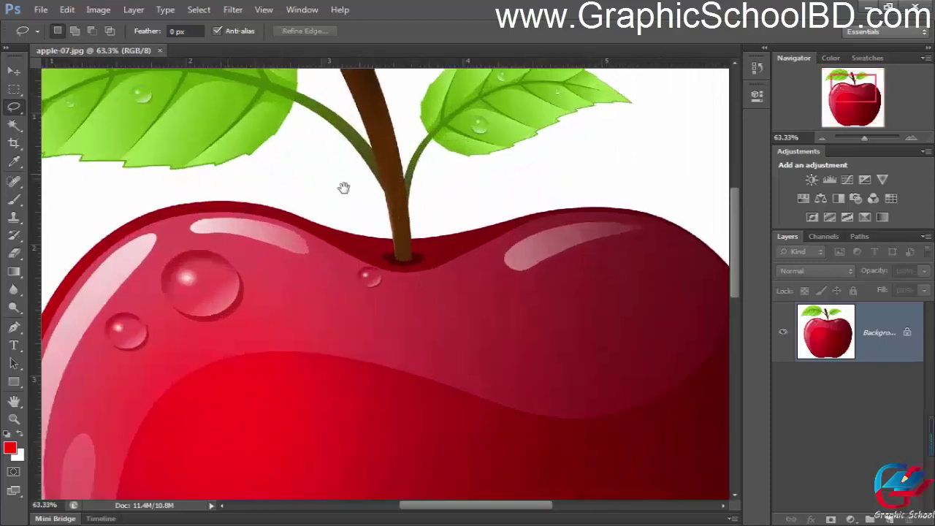
{"action": "left_click_drag", "start_coordinate": [343, 188], "coordinate": [521, 317]}
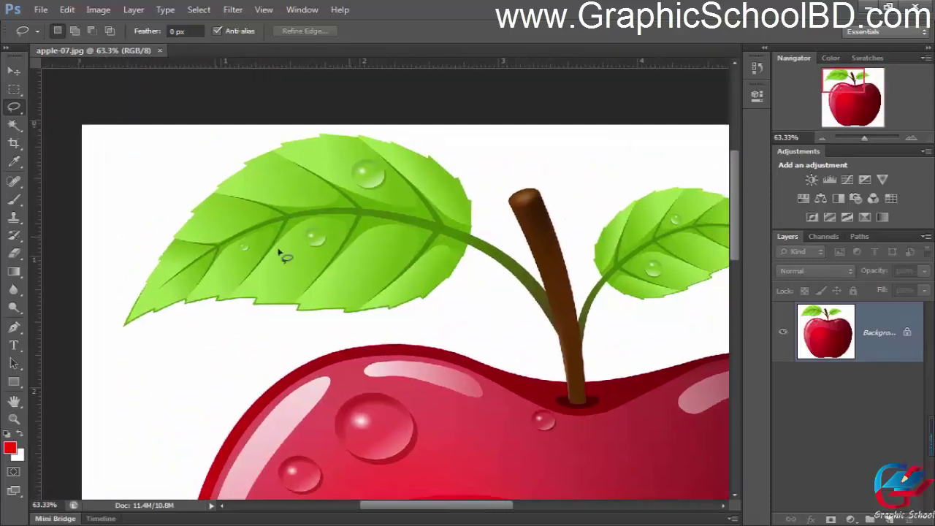
{"action": "mouse_move", "coordinate": [117, 330]}
{"action": "left_mouse_down"}
{"action": "mouse_move", "coordinate": [153, 250]}
{"action": "mouse_move", "coordinate": [194, 200]}
{"action": "mouse_move", "coordinate": [241, 159]}
{"action": "mouse_move", "coordinate": [300, 138]}
{"action": "mouse_move", "coordinate": [366, 130]}
{"action": "mouse_move", "coordinate": [417, 143]}
{"action": "mouse_move", "coordinate": [454, 158]}
{"action": "mouse_move", "coordinate": [483, 203]}
{"action": "mouse_move", "coordinate": [480, 260]}
{"action": "mouse_move", "coordinate": [440, 311]}
{"action": "mouse_move", "coordinate": [273, 327]}
{"action": "mouse_move", "coordinate": [194, 318]}
{"action": "mouse_move", "coordinate": [120, 334]}
{"action": "left_mouse_up"}
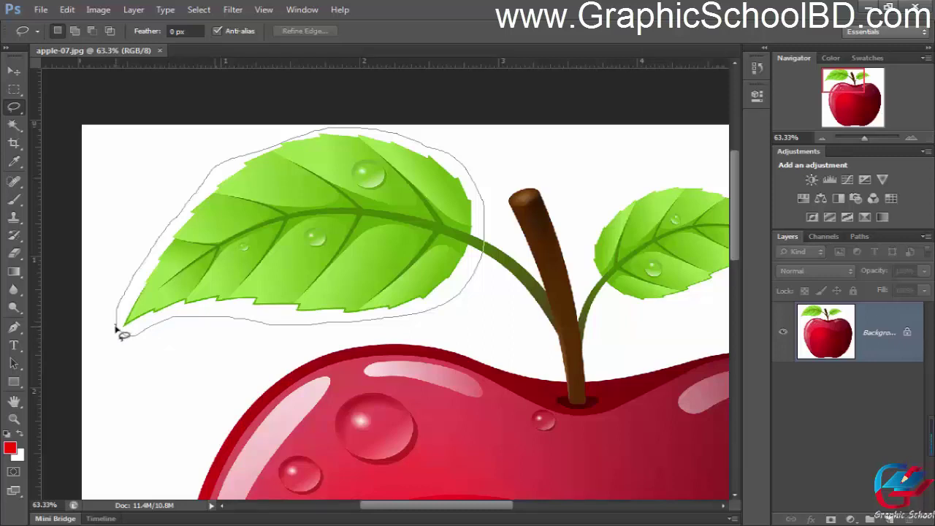
{"action": "left_click_drag", "start_coordinate": [120, 334], "coordinate": [119, 330]}
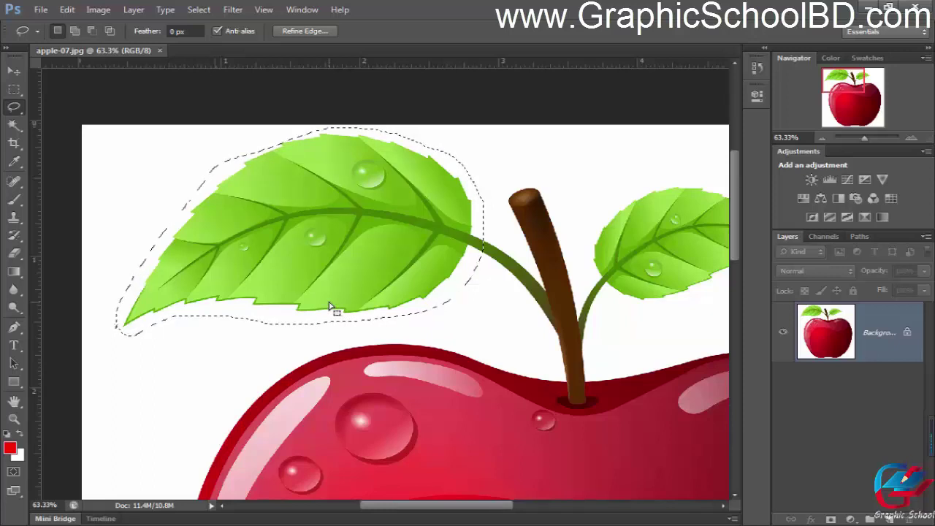
Step: Fill the selected leaf area with the red foreground colour and undo the fill
{"action": "key", "text": "alt+BackSpace"}
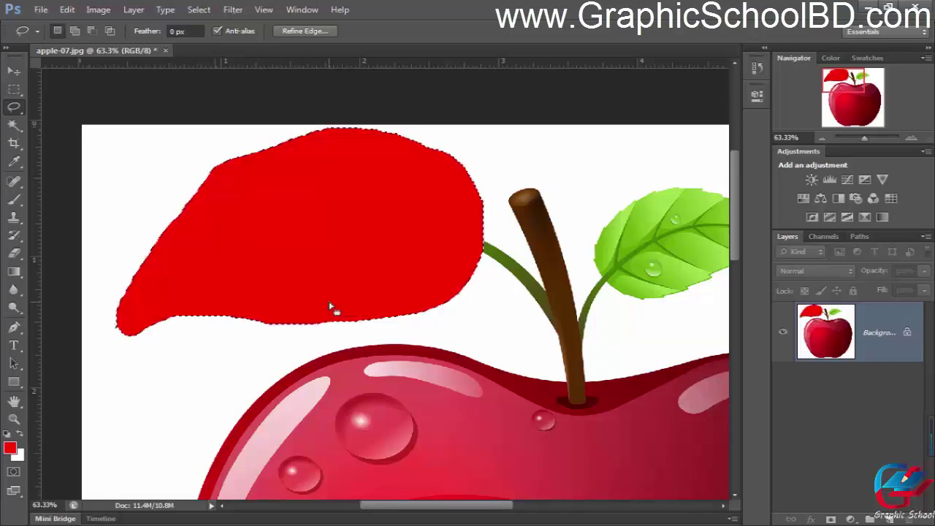
{"action": "key", "text": "ctrl+z"}
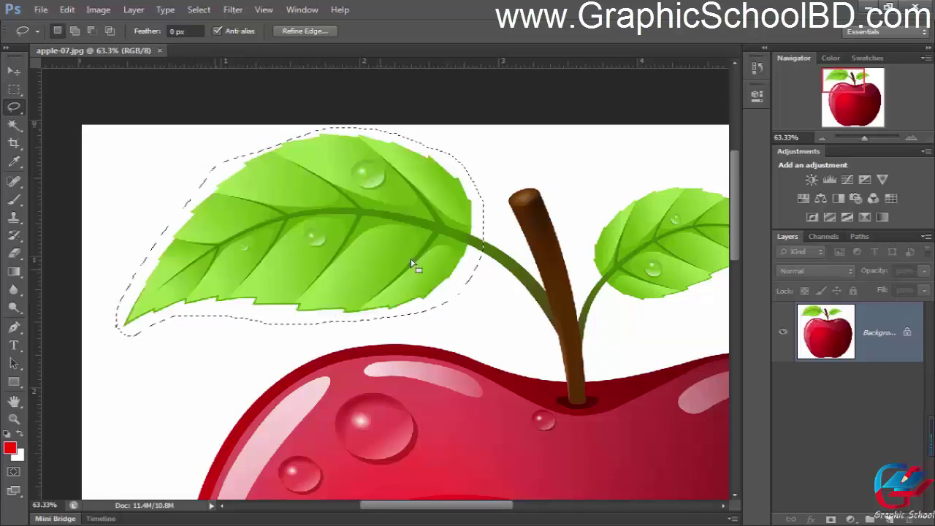
{"action": "left_click_drag", "start_coordinate": [414, 260], "coordinate": [365, 246]}
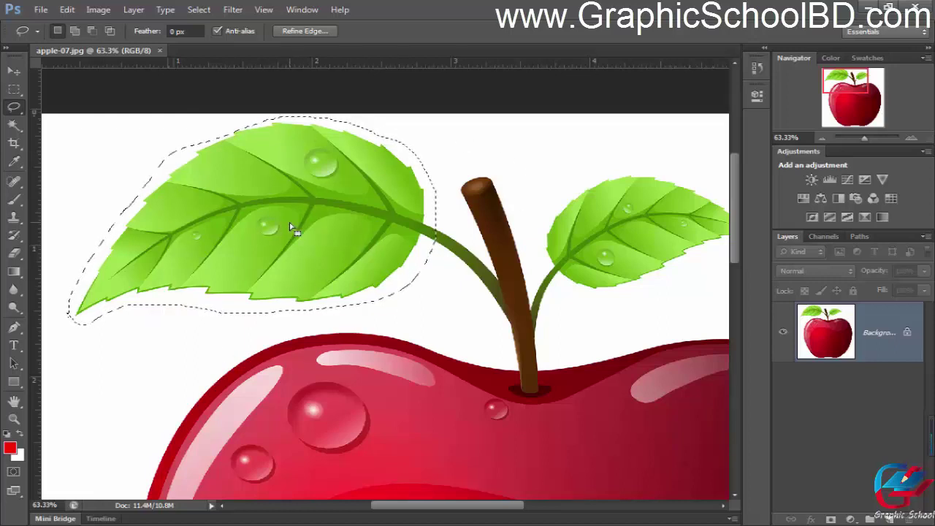
Step: Create a 558 x 377 pixel RGB document with a white background and float its window beside the apple image
{"action": "key", "text": "ctrl+n"}
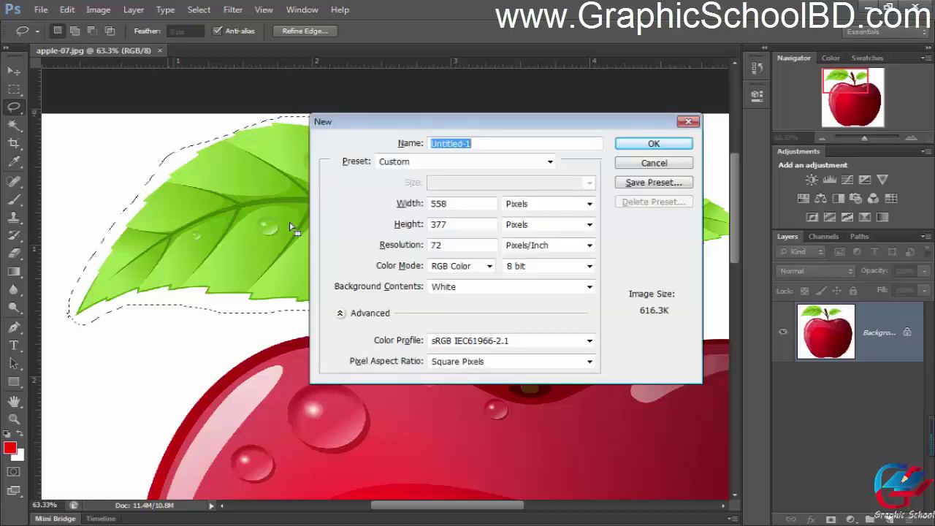
{"action": "key", "text": "Return"}
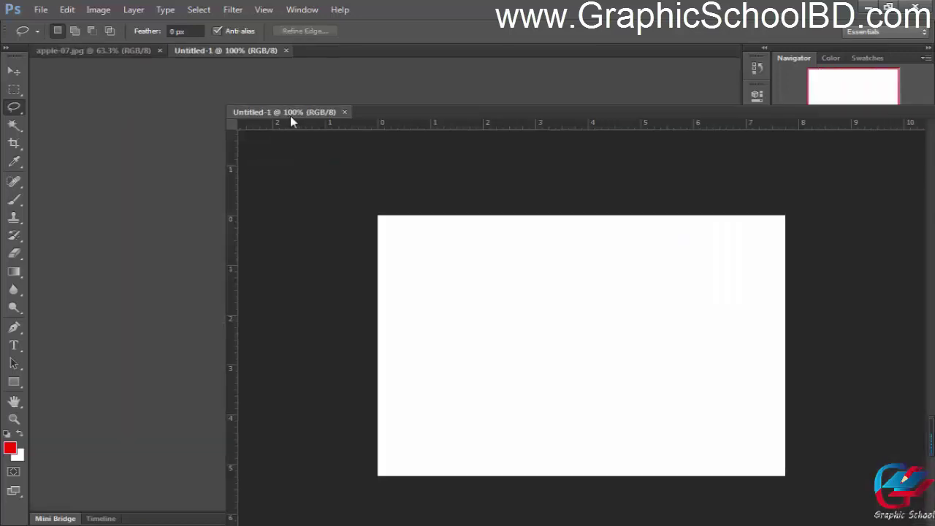
{"action": "left_click_drag", "start_coordinate": [290, 117], "coordinate": [584, 55]}
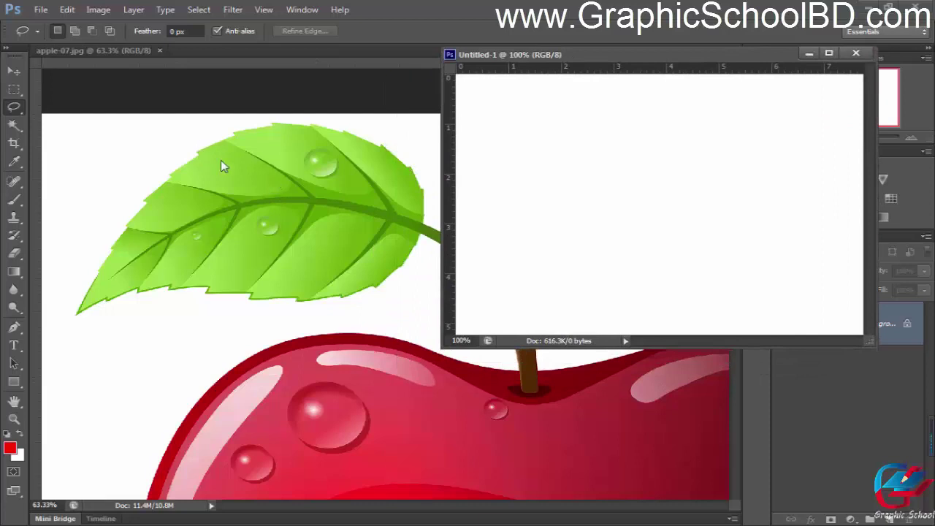
{"action": "left_click_drag", "start_coordinate": [223, 166], "coordinate": [271, 209]}
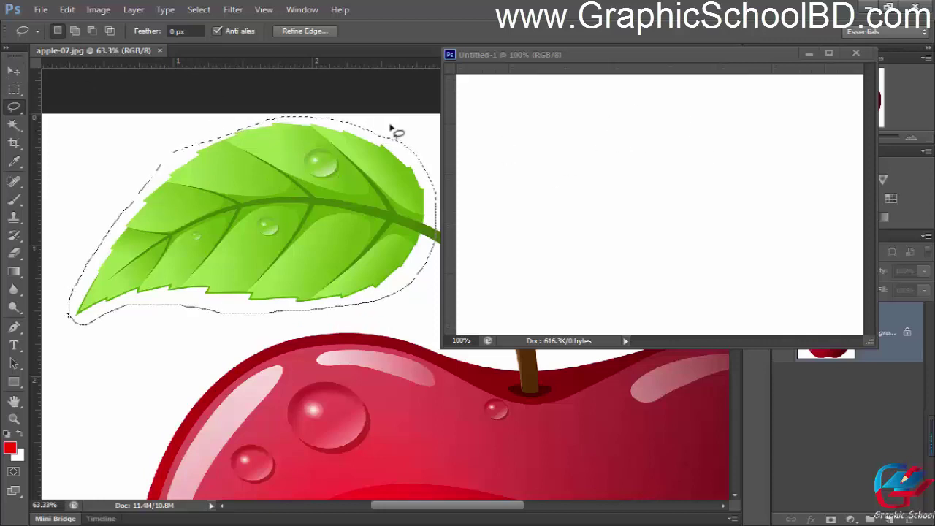
Step: Copy the selected leaf into the new blank document with the Move tool
{"action": "left_click", "coordinate": [13, 72]}
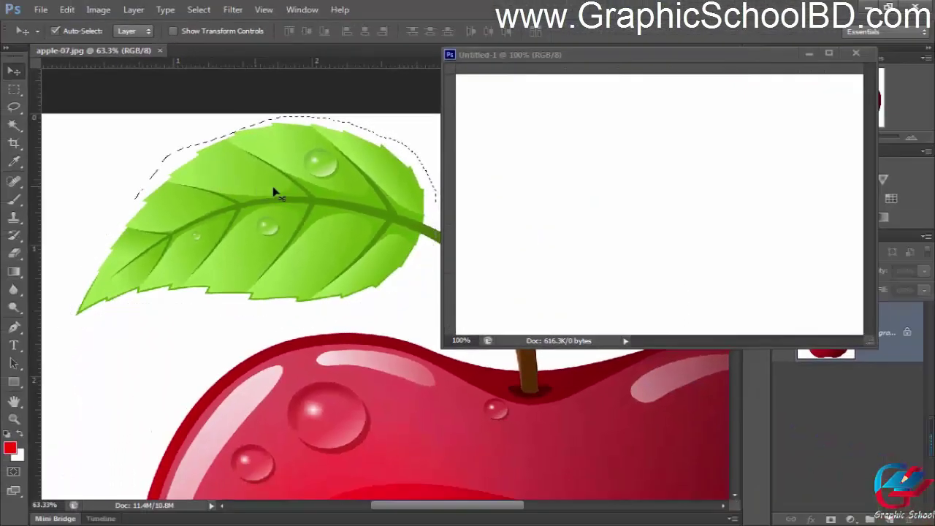
{"action": "left_click_drag", "start_coordinate": [453, 234], "coordinate": [825, 251]}
{"action": "left_click_drag", "start_coordinate": [439, 191], "coordinate": [653, 180]}
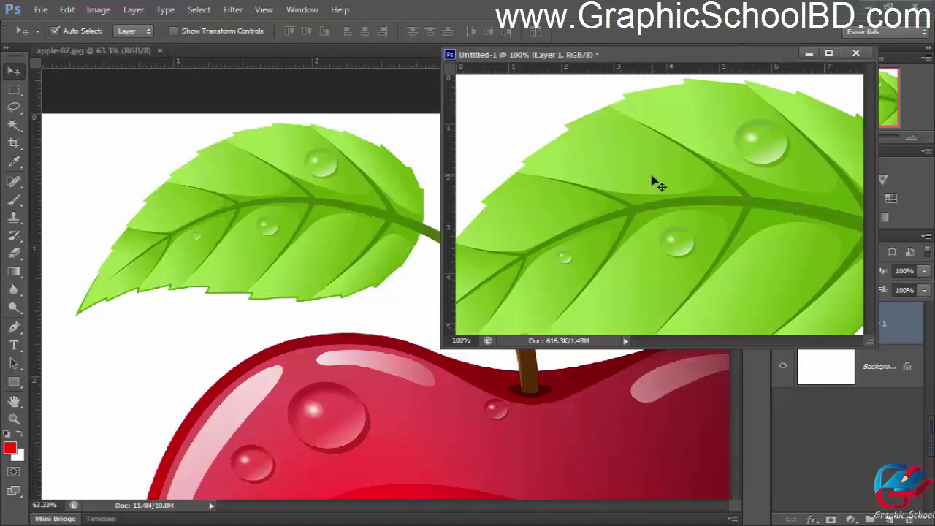
Step: Scale the copied leaf down to about 41% and reposition it within the white canvas
{"action": "key", "text": "ctrl+t"}
{"action": "key", "text": "ctrl+0"}
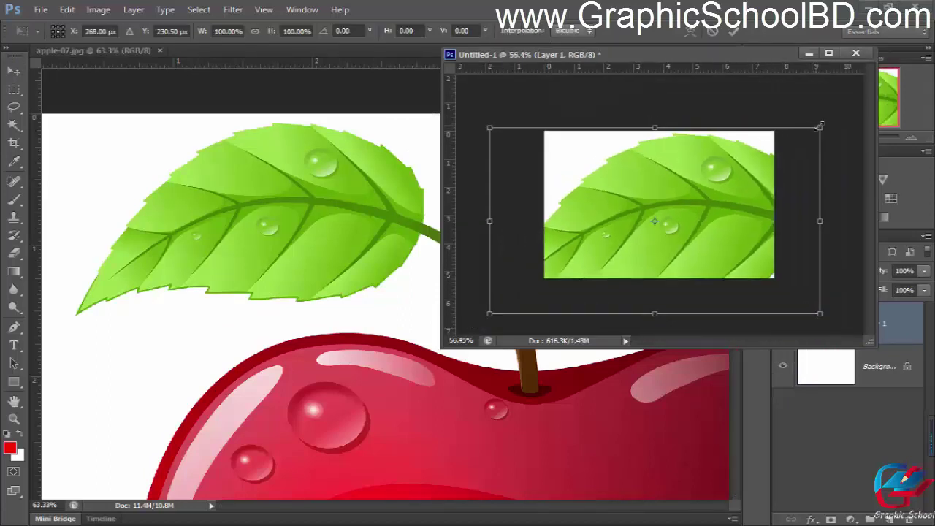
{"action": "left_click_drag", "start_coordinate": [820, 127], "coordinate": [720, 175]}
{"action": "key", "text": "ctrl+0"}
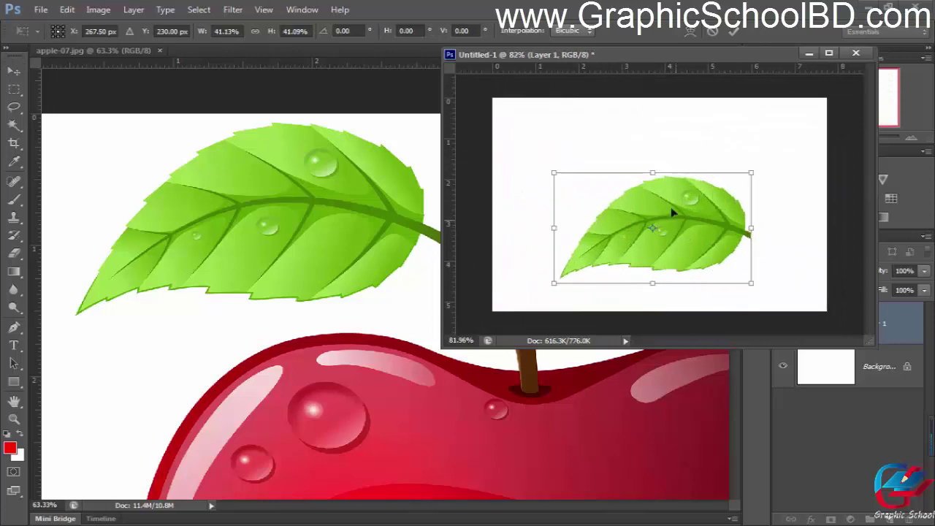
{"action": "left_click_drag", "start_coordinate": [673, 211], "coordinate": [657, 168]}
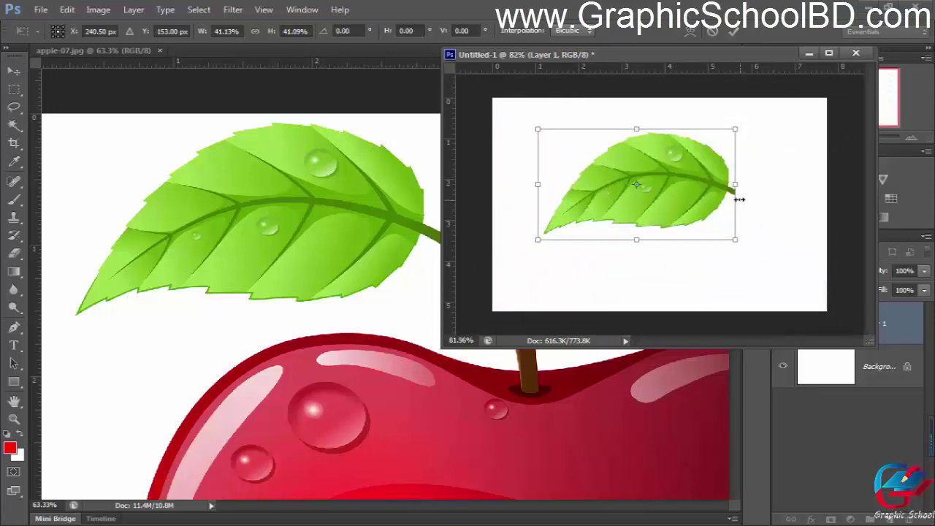
{"action": "key", "text": "Return"}
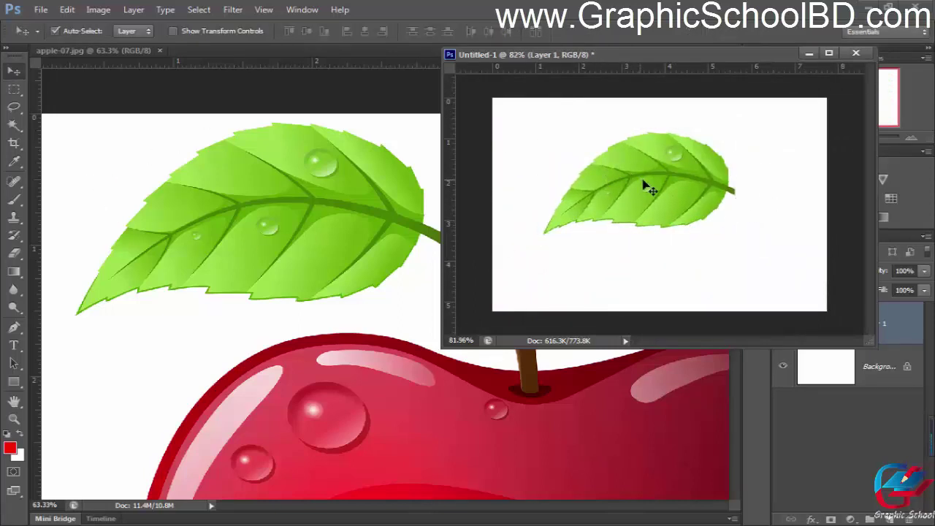
{"action": "left_click_drag", "start_coordinate": [642, 183], "coordinate": [659, 197]}
{"action": "scroll", "coordinate": [647, 211], "scroll_direction": "up", "scroll_amount": 2}
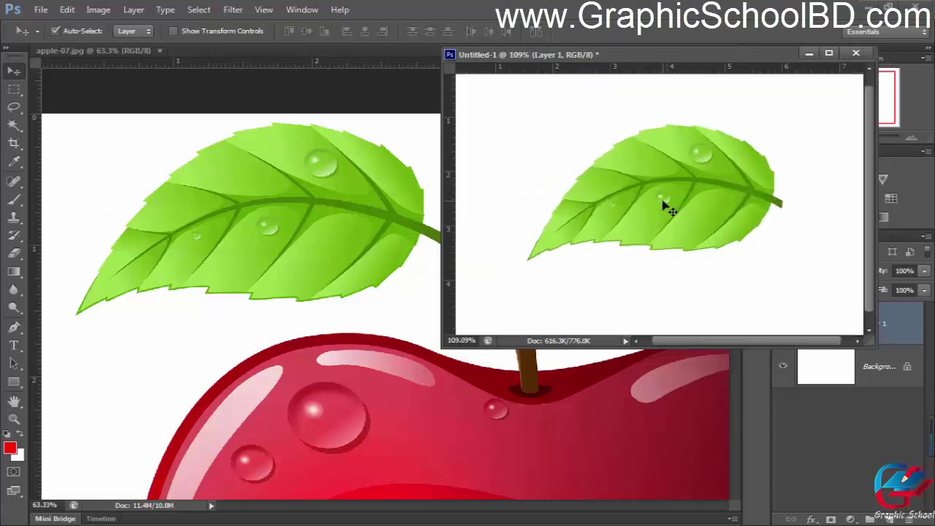
Step: Close the new document without saving and deselect the leaf in the apple image
{"action": "left_click", "coordinate": [856, 53]}
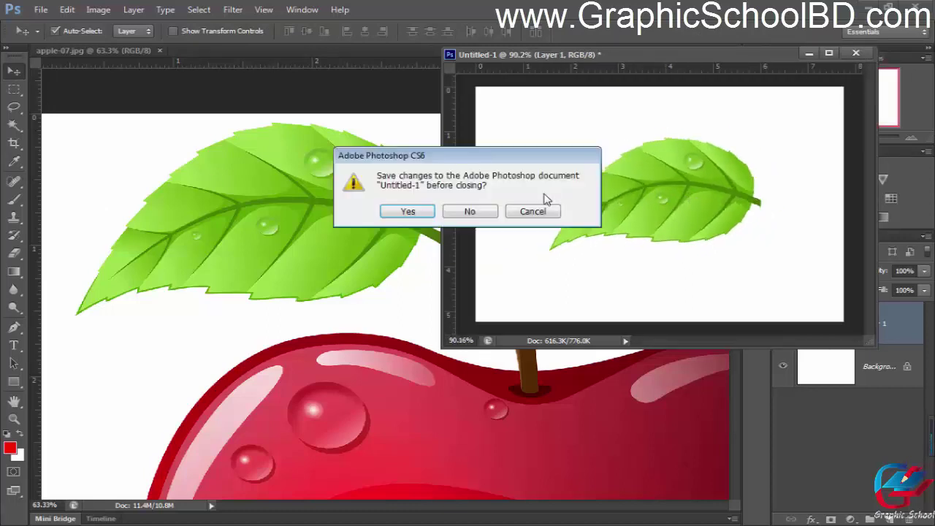
{"action": "left_click", "coordinate": [470, 211]}
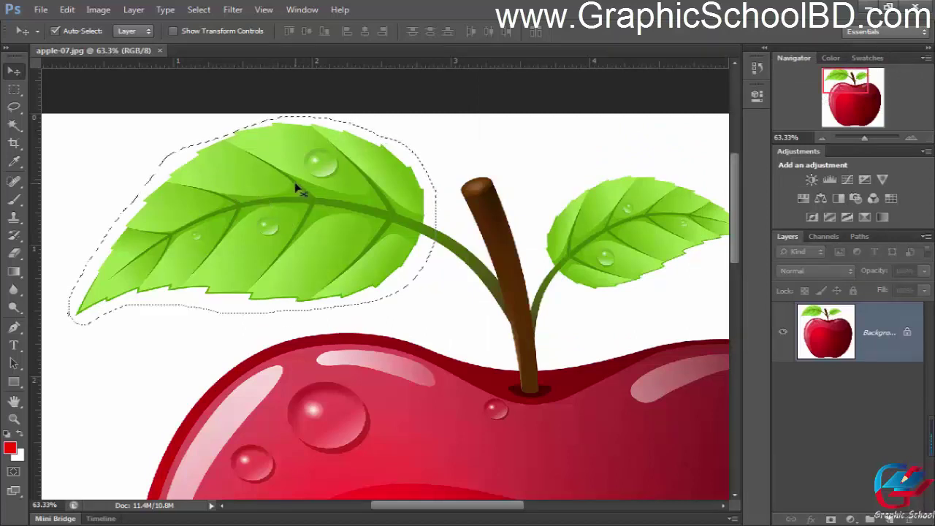
{"action": "key", "text": "ctrl+d"}
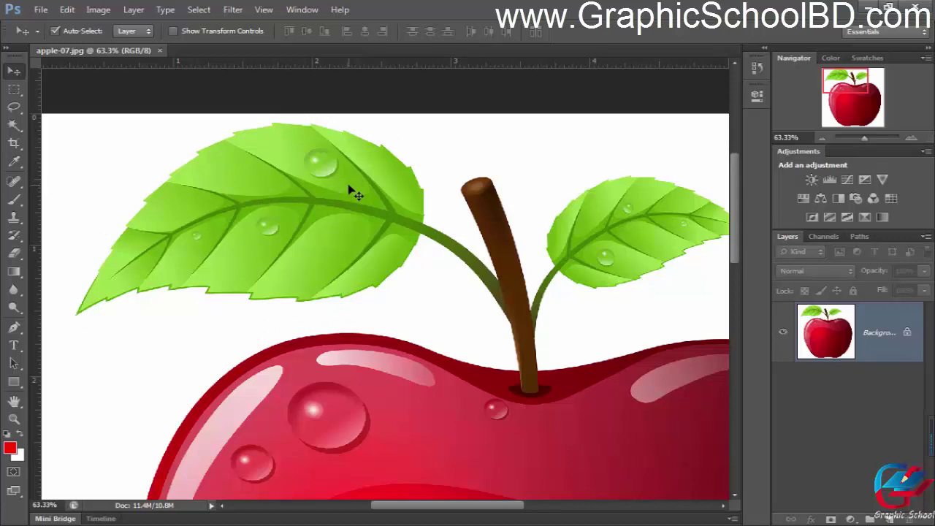
Step: Outline the large leaf with a new loose freehand Lasso selection
{"action": "left_click", "coordinate": [14, 109]}
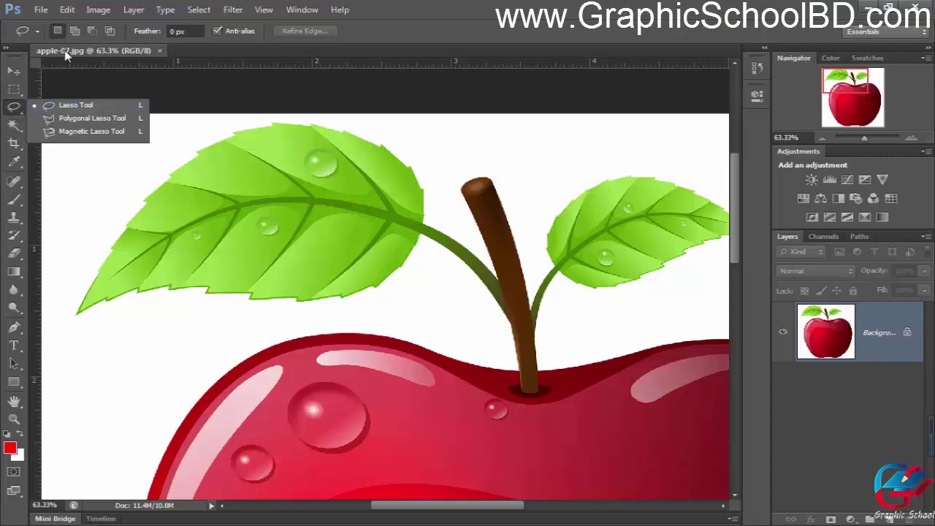
{"action": "left_click", "coordinate": [68, 108]}
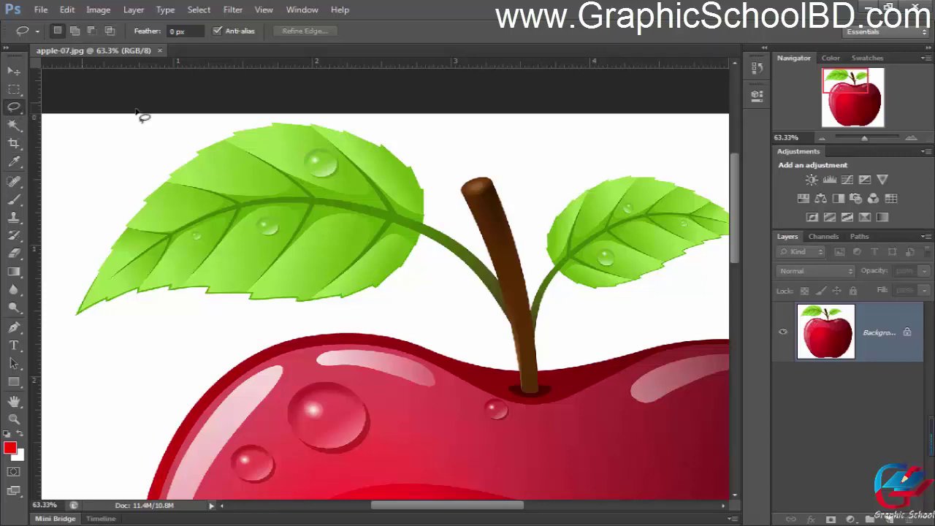
{"action": "mouse_move", "coordinate": [94, 249]}
{"action": "left_mouse_down"}
{"action": "mouse_move", "coordinate": [133, 170]}
{"action": "mouse_move", "coordinate": [180, 144]}
{"action": "mouse_move", "coordinate": [279, 125]}
{"action": "mouse_move", "coordinate": [369, 126]}
{"action": "mouse_move", "coordinate": [448, 214]}
{"action": "mouse_move", "coordinate": [447, 259]}
{"action": "mouse_move", "coordinate": [352, 305]}
{"action": "mouse_move", "coordinate": [256, 319]}
{"action": "mouse_move", "coordinate": [77, 332]}
{"action": "mouse_move", "coordinate": [63, 287]}
{"action": "mouse_move", "coordinate": [95, 241]}
{"action": "left_mouse_up"}
Step: Add Lasso areas to the selection to include the strip below the large leaf, the upper stem and the small leaf's edge
{"action": "left_click", "coordinate": [75, 31]}
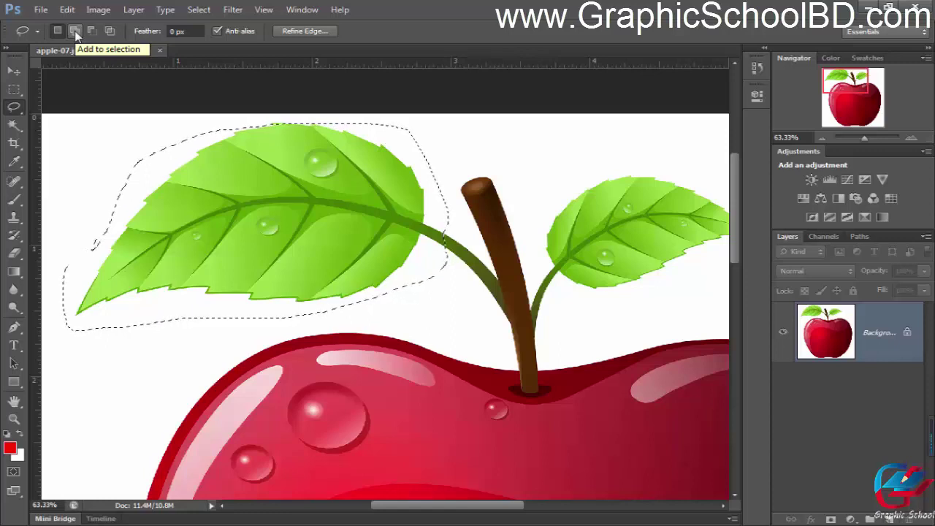
{"action": "left_click", "coordinate": [76, 31]}
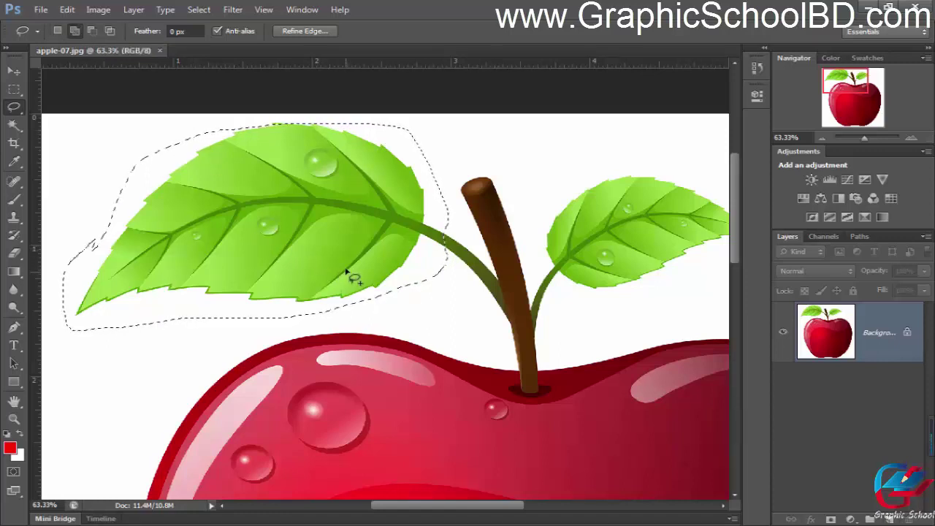
{"action": "mouse_move", "coordinate": [346, 267]}
{"action": "left_mouse_down"}
{"action": "mouse_move", "coordinate": [317, 356]}
{"action": "mouse_move", "coordinate": [389, 347]}
{"action": "mouse_move", "coordinate": [444, 315]}
{"action": "mouse_move", "coordinate": [425, 271]}
{"action": "mouse_move", "coordinate": [392, 260]}
{"action": "mouse_move", "coordinate": [326, 266]}
{"action": "mouse_move", "coordinate": [302, 307]}
{"action": "left_mouse_up"}
{"action": "mouse_move", "coordinate": [512, 161]}
{"action": "left_mouse_down"}
{"action": "mouse_move", "coordinate": [430, 202]}
{"action": "mouse_move", "coordinate": [432, 312]}
{"action": "mouse_move", "coordinate": [510, 353]}
{"action": "mouse_move", "coordinate": [546, 276]}
{"action": "mouse_move", "coordinate": [483, 152]}
{"action": "mouse_move", "coordinate": [485, 179]}
{"action": "left_mouse_up"}
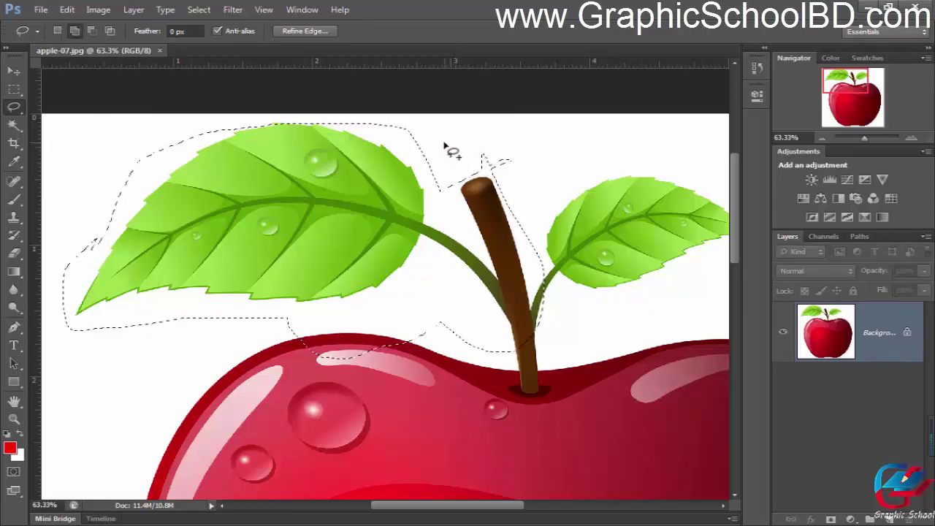
{"action": "mouse_move", "coordinate": [442, 141]}
{"action": "left_mouse_down"}
{"action": "mouse_move", "coordinate": [420, 141]}
{"action": "mouse_move", "coordinate": [511, 156]}
{"action": "mouse_move", "coordinate": [480, 134]}
{"action": "mouse_move", "coordinate": [425, 146]}
{"action": "left_mouse_up"}
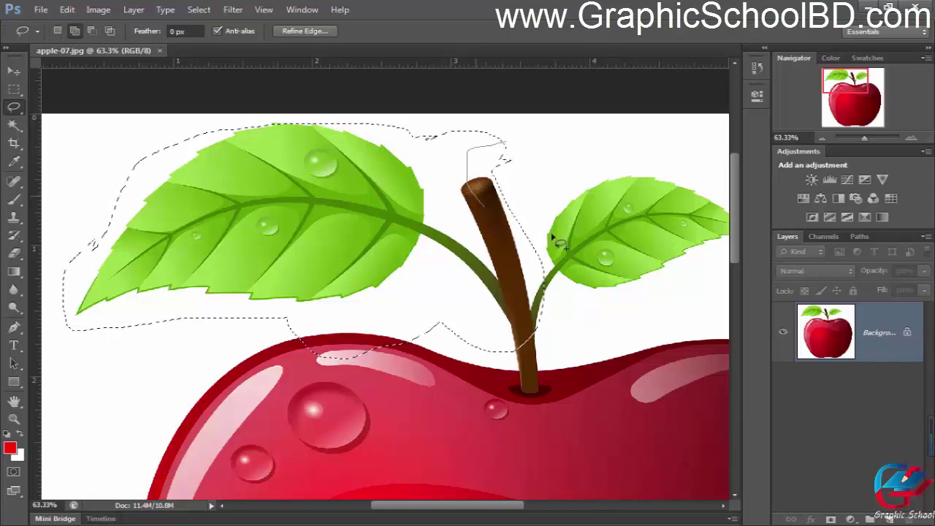
{"action": "left_click_drag", "start_coordinate": [496, 146], "coordinate": [492, 142]}
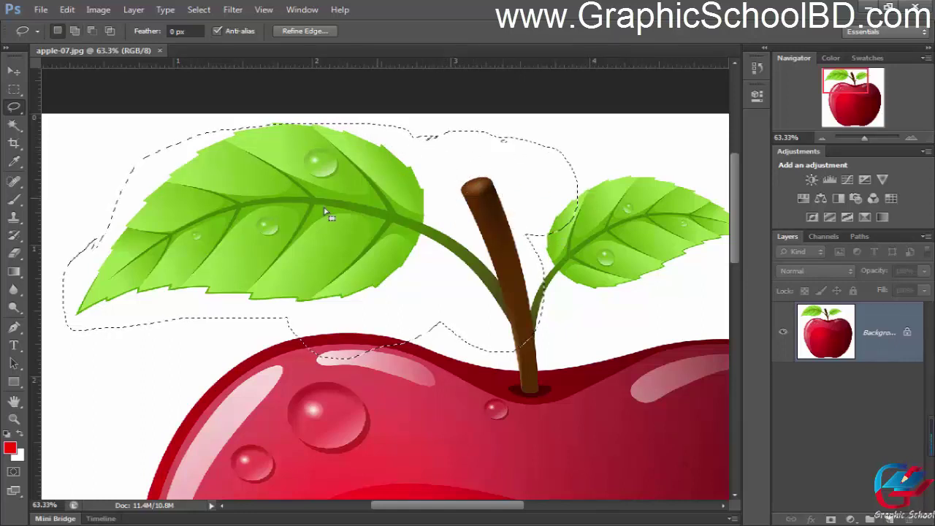
Step: Subtract the area overlapping the apple below the large leaf from the Lasso selection
{"action": "left_click", "coordinate": [92, 32]}
{"action": "key", "text": "alt"}
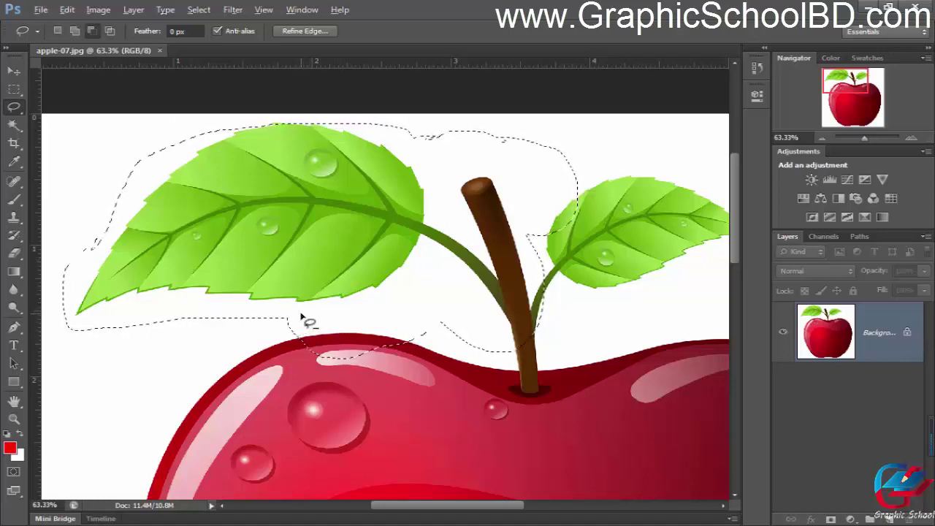
{"action": "key", "text": "alt"}
{"action": "key", "text": "alt"}
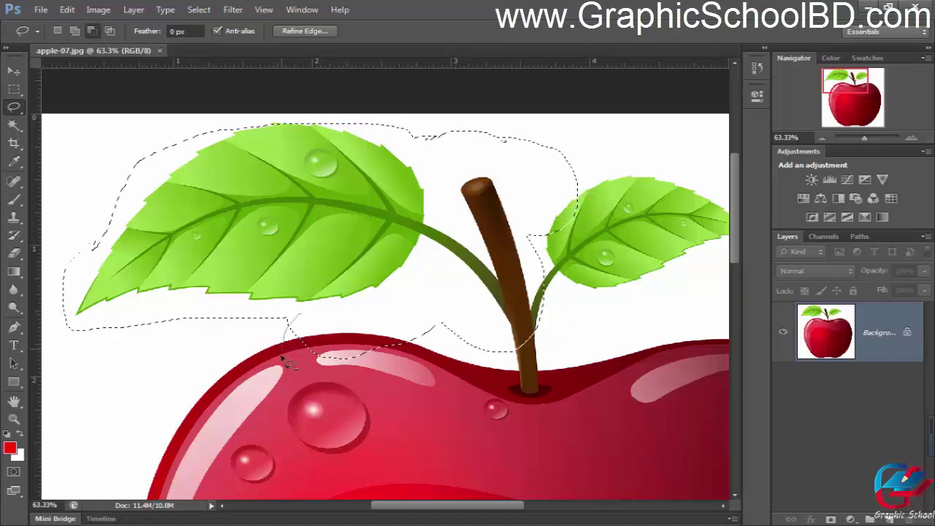
{"action": "left_click_drag", "start_coordinate": [297, 319], "coordinate": [268, 336]}
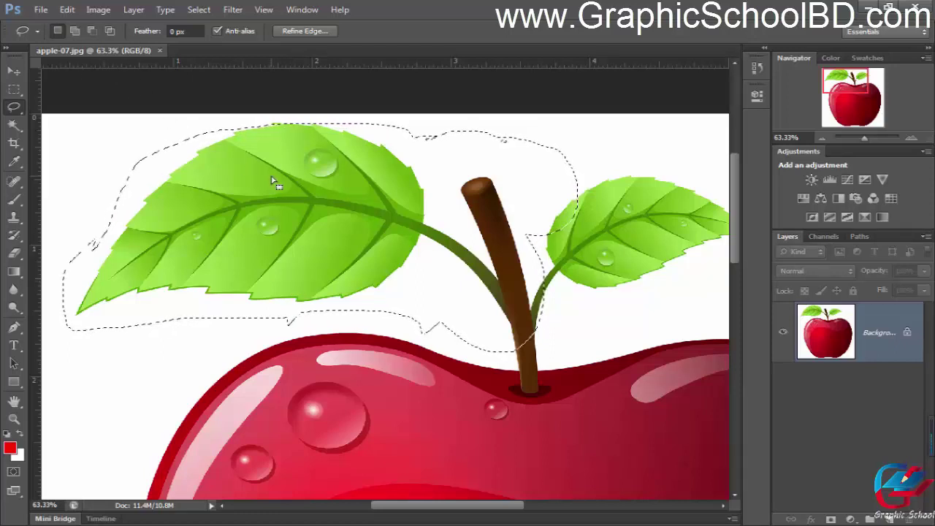
Step: Set the Lasso to intersect mode, but add a tall loop from above the large leaf down onto the apple to the existing selection
{"action": "scroll", "coordinate": [219, 122], "scroll_direction": "down", "scroll_amount": 1}
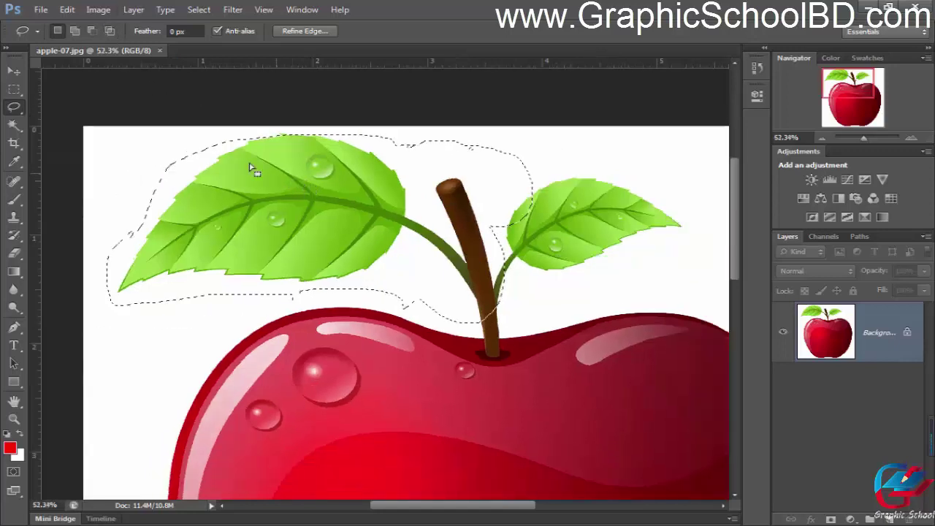
{"action": "scroll", "coordinate": [219, 122], "scroll_direction": "up", "scroll_amount": 2}
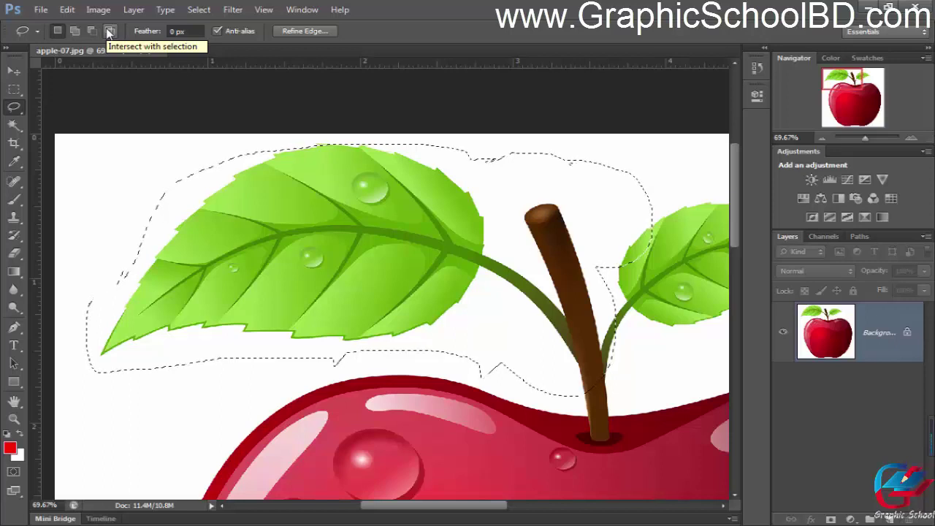
{"action": "left_click", "coordinate": [109, 32]}
{"action": "scroll", "coordinate": [303, 190], "scroll_direction": "down", "scroll_amount": 1}
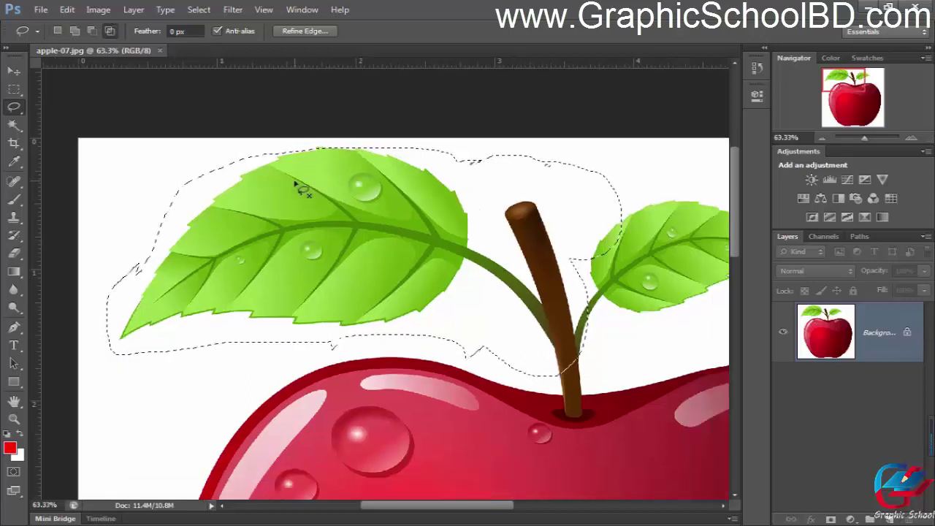
{"action": "key", "text": "shift"}
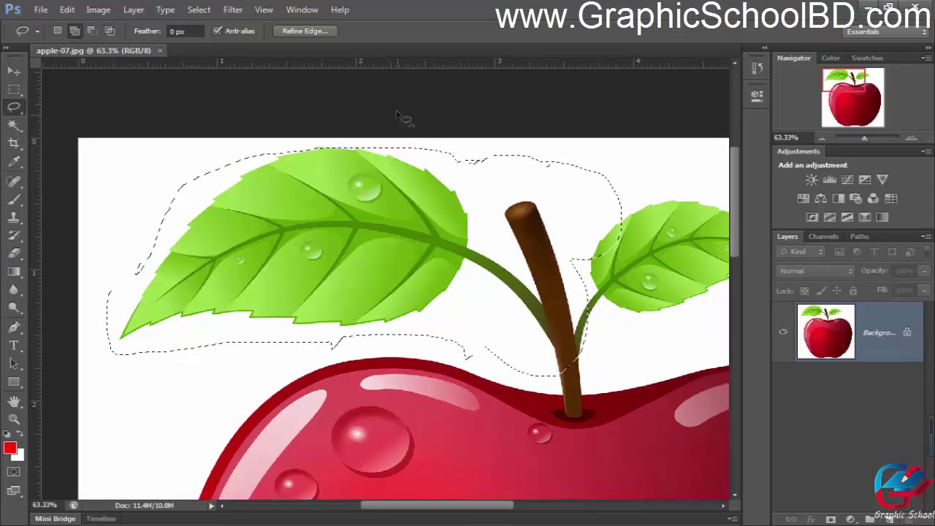
{"action": "left_click_drag", "start_coordinate": [396, 114], "coordinate": [351, 219]}
{"action": "mouse_move", "coordinate": [478, 358]}
{"action": "left_mouse_down"}
{"action": "mouse_move", "coordinate": [529, 208]}
{"action": "mouse_move", "coordinate": [457, 117]}
{"action": "left_mouse_up"}
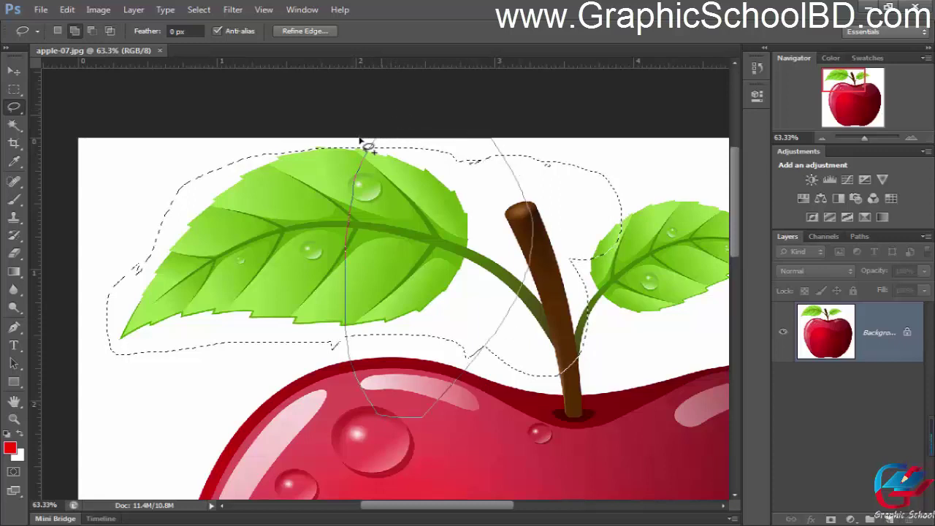
{"action": "left_click_drag", "start_coordinate": [367, 146], "coordinate": [371, 150]}
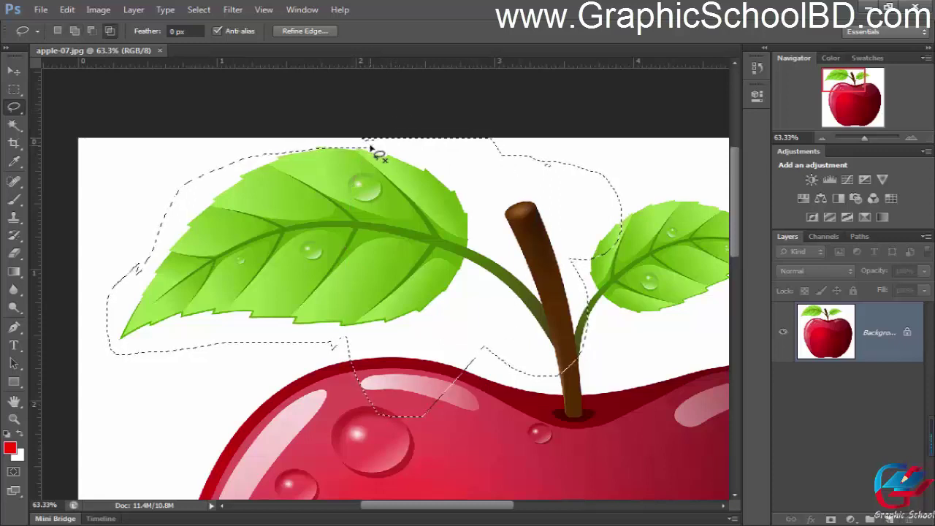
Step: Intersect the selection with a tall Lasso loop around the large leaf's stem-side half and the apple top, and finally deselect
{"action": "scroll", "coordinate": [338, 179], "scroll_direction": "down", "scroll_amount": 1}
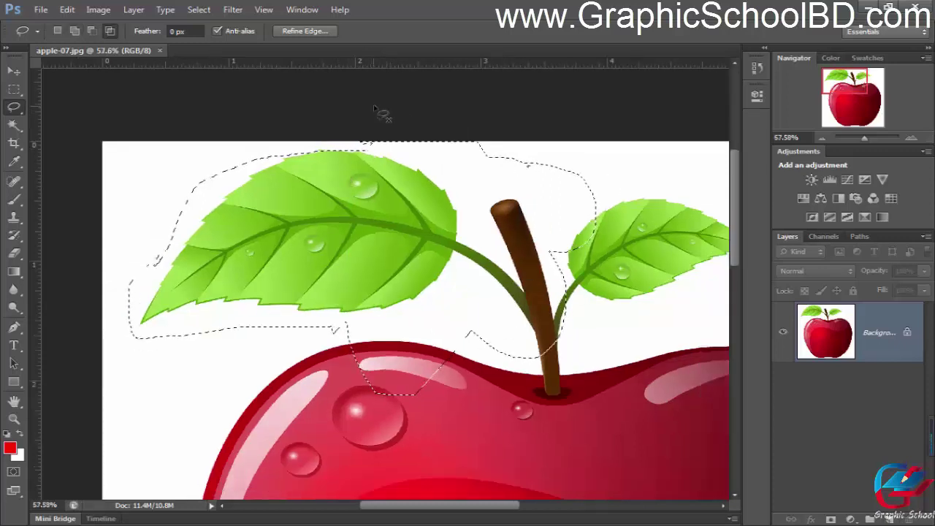
{"action": "mouse_move", "coordinate": [382, 115]}
{"action": "left_mouse_down"}
{"action": "mouse_move", "coordinate": [279, 206]}
{"action": "mouse_move", "coordinate": [314, 384]}
{"action": "mouse_move", "coordinate": [386, 421]}
{"action": "mouse_move", "coordinate": [500, 213]}
{"action": "left_mouse_up"}
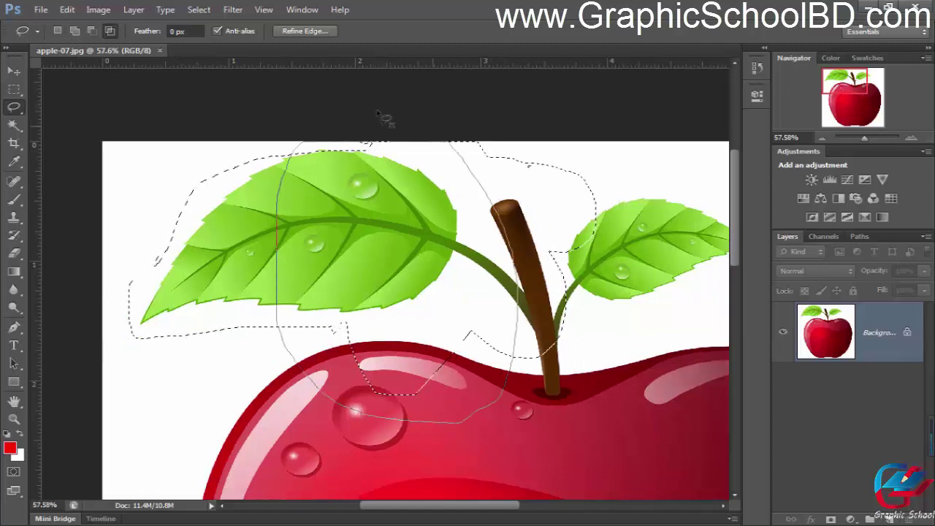
{"action": "left_click_drag", "start_coordinate": [292, 155], "coordinate": [292, 155]}
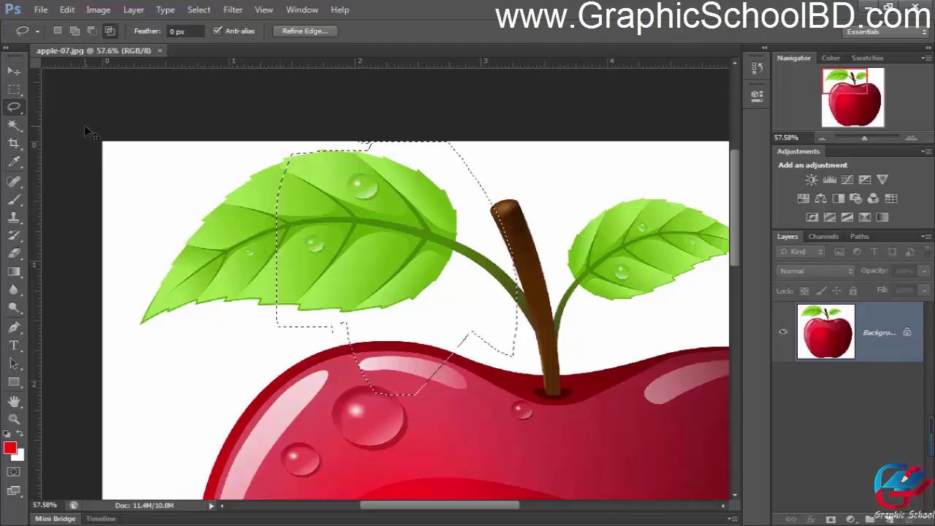
{"action": "key", "text": "ctrl+d"}
{"action": "scroll", "coordinate": [150, 165], "scroll_direction": "up", "scroll_amount": 1}
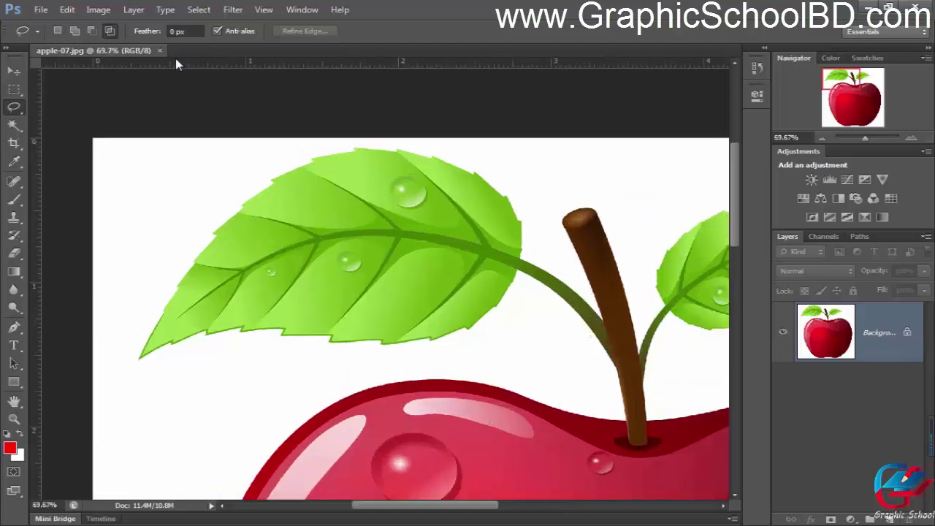
Step: Outline the large leaf with the Polygonal Lasso tool, placing straight segments from its tip around the edge and closing back at the tip
{"action": "left_click", "coordinate": [13, 109]}
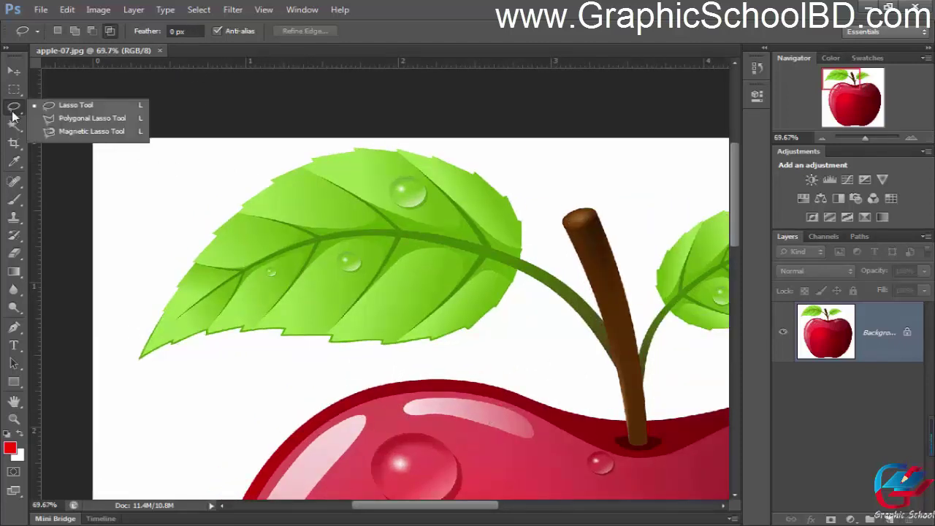
{"action": "left_click", "coordinate": [79, 120]}
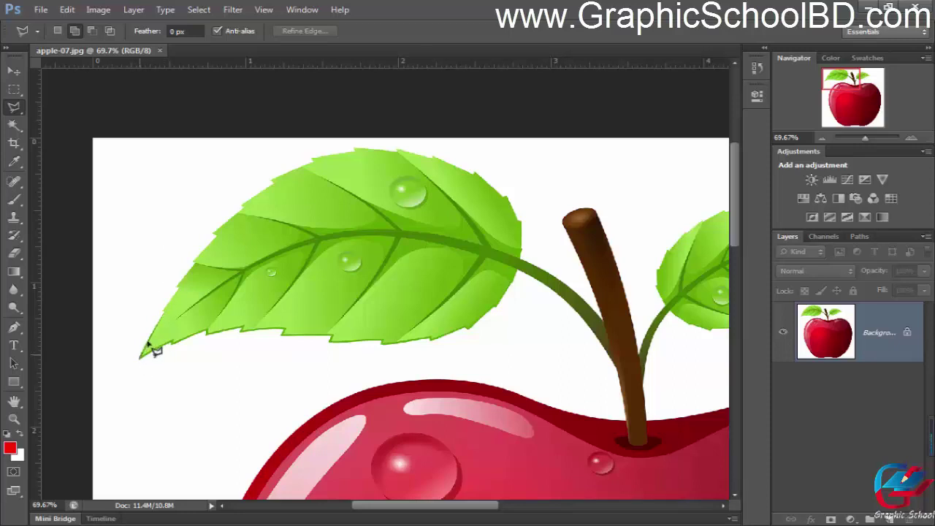
{"action": "left_click", "coordinate": [149, 237]}
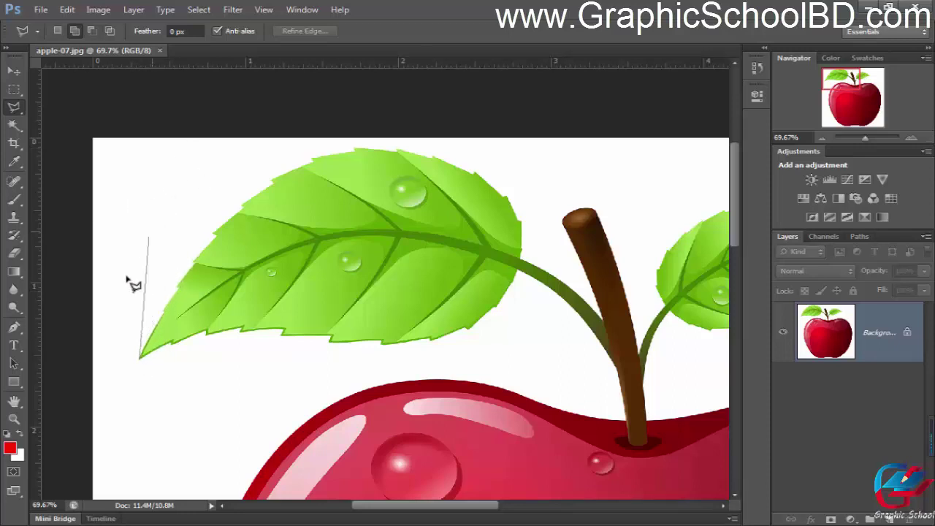
{"action": "left_click", "coordinate": [139, 351]}
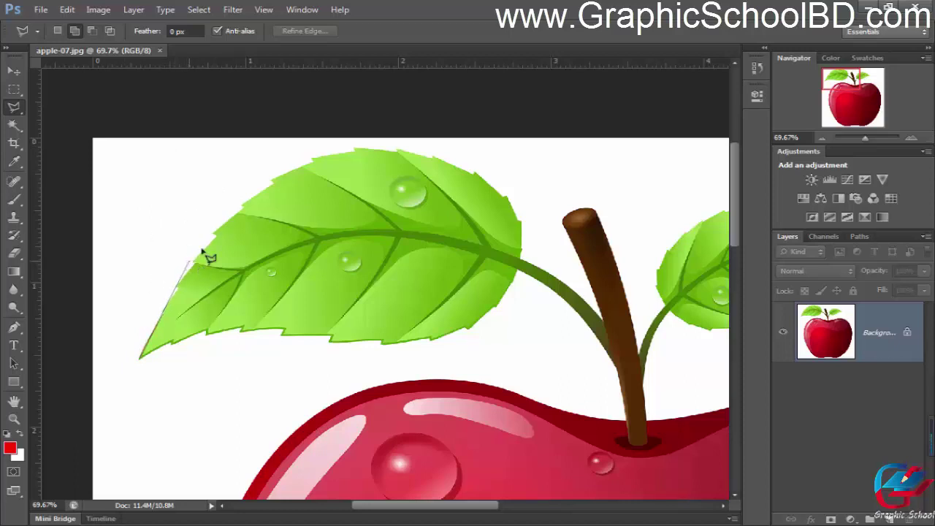
{"action": "left_click", "coordinate": [301, 161]}
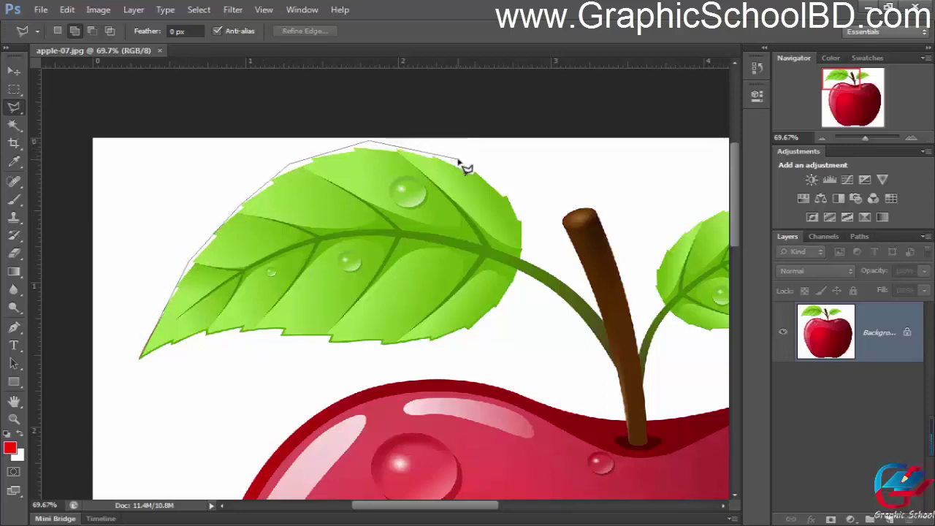
{"action": "left_click", "coordinate": [511, 193]}
{"action": "left_click", "coordinate": [530, 235]}
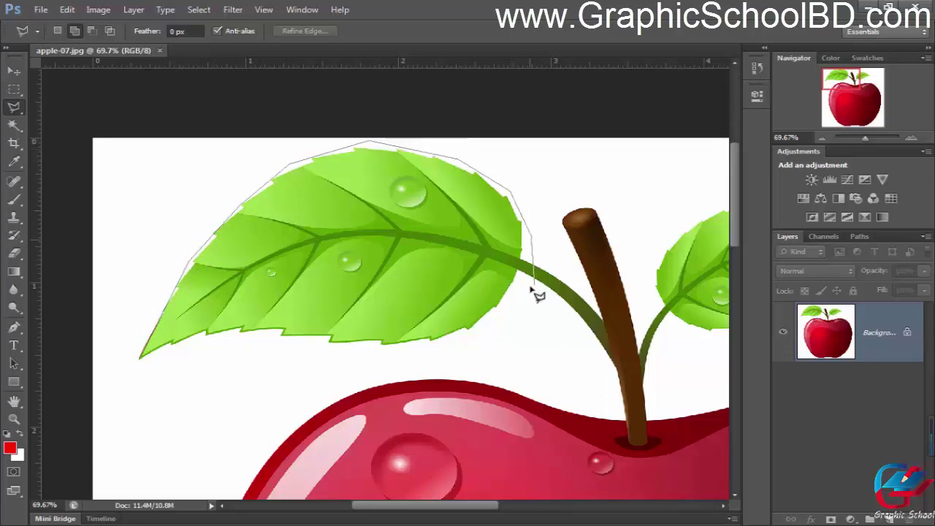
{"action": "left_click", "coordinate": [521, 301]}
{"action": "left_click", "coordinate": [447, 349]}
{"action": "left_click", "coordinate": [315, 351]}
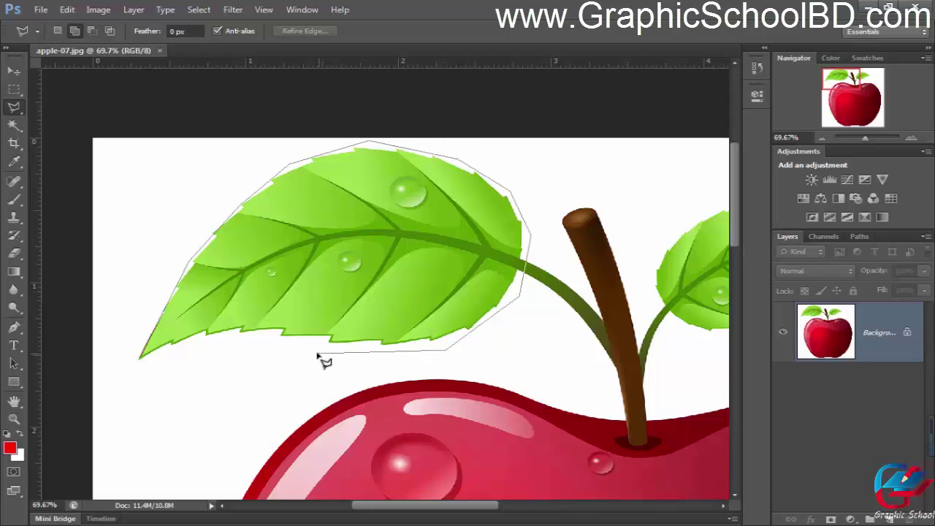
{"action": "left_click", "coordinate": [249, 340]}
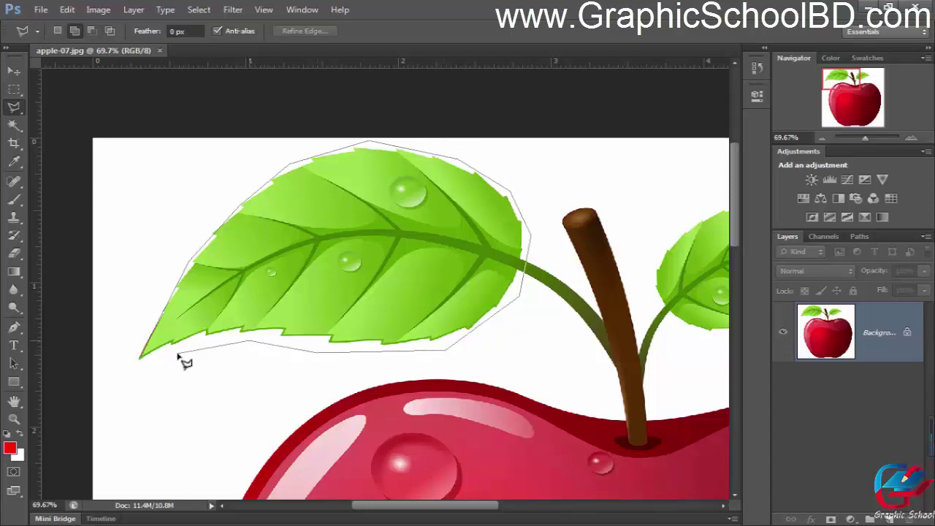
{"action": "left_click", "coordinate": [140, 360]}
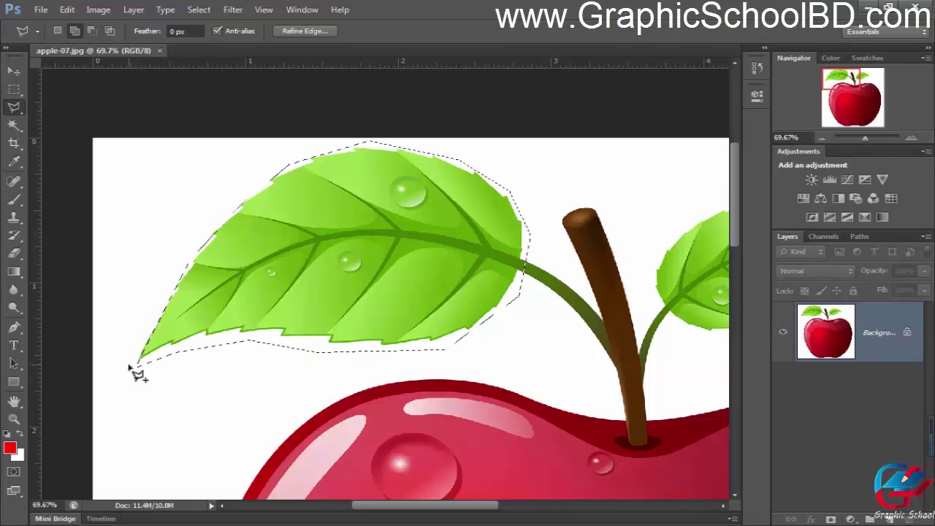
Step: Try moving the selected leaf away from its stem toward the canvas's near side edge, and undo the move
{"action": "scroll", "coordinate": [139, 373], "scroll_direction": "up", "scroll_amount": 4}
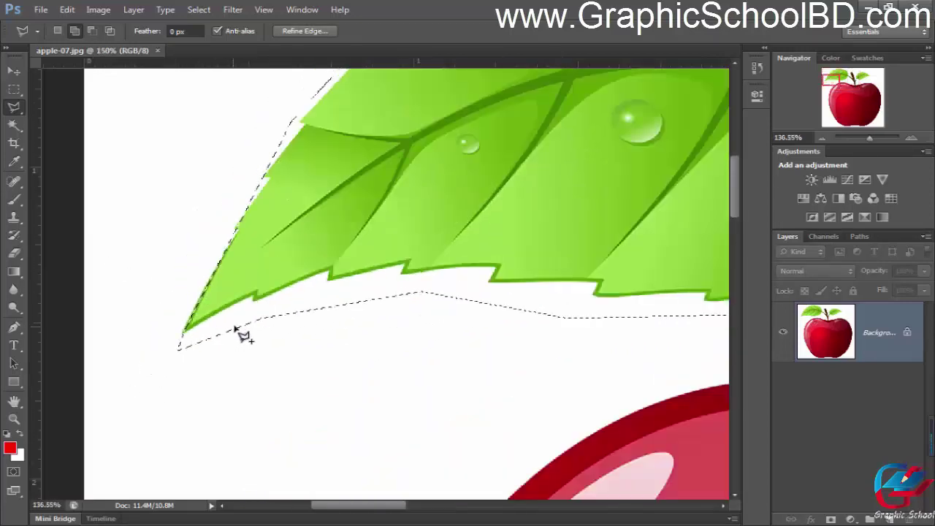
{"action": "scroll", "coordinate": [244, 336], "scroll_direction": "down", "scroll_amount": 4}
{"action": "scroll", "coordinate": [511, 274], "scroll_direction": "down", "scroll_amount": 1}
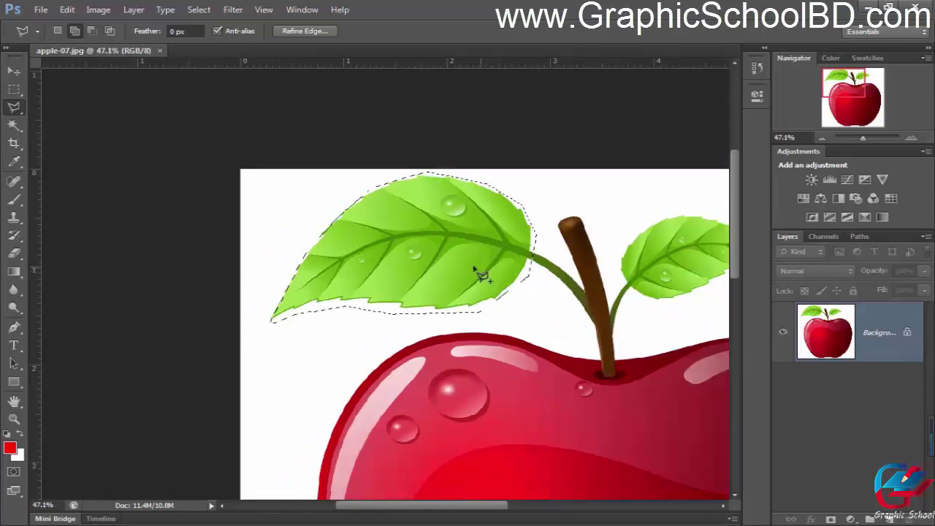
{"action": "key", "text": "v"}
{"action": "mouse_move", "coordinate": [475, 251]}
{"action": "left_mouse_down"}
{"action": "mouse_move", "coordinate": [474, 175]}
{"action": "mouse_move", "coordinate": [438, 296]}
{"action": "mouse_move", "coordinate": [431, 257]}
{"action": "left_mouse_up"}
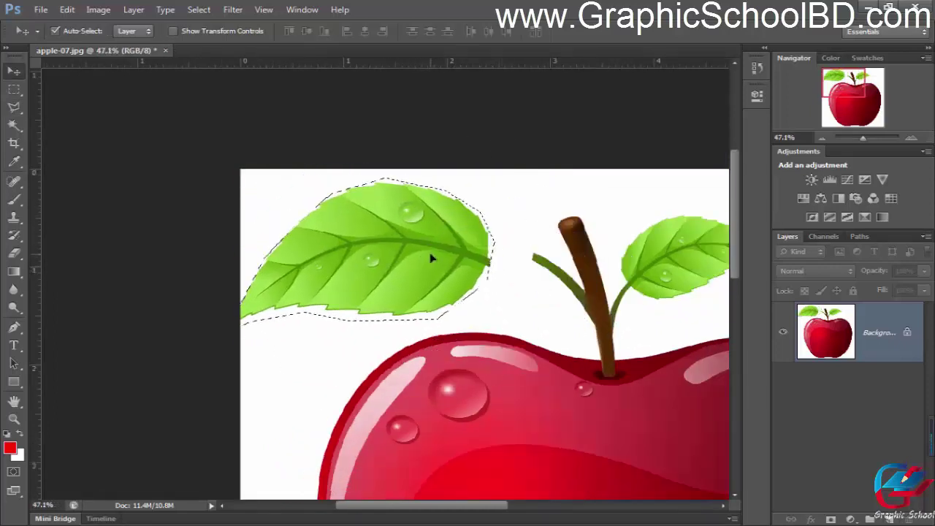
{"action": "key", "text": "ctrl+z"}
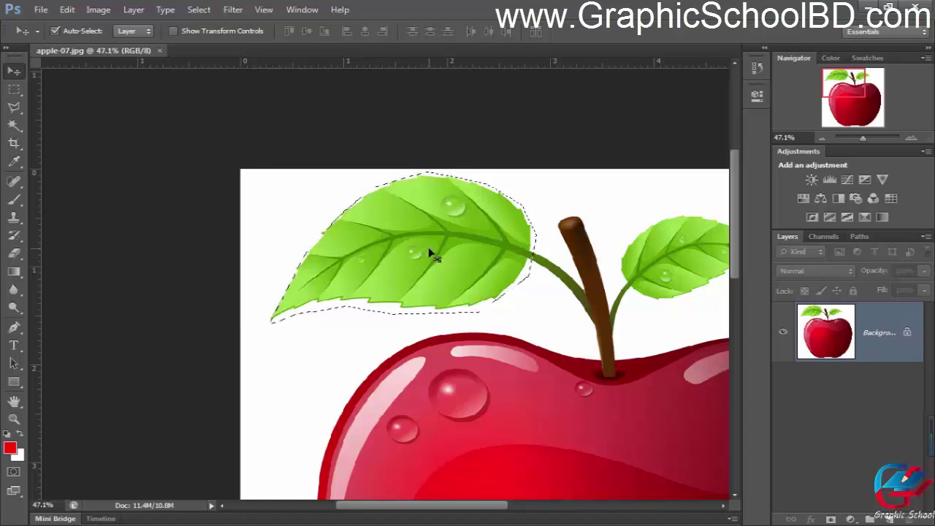
Step: Deselect the large leaf and switch to the Magnetic Lasso tool
{"action": "key", "text": "ctrl+d"}
{"action": "left_click_drag", "start_coordinate": [404, 244], "coordinate": [319, 243]}
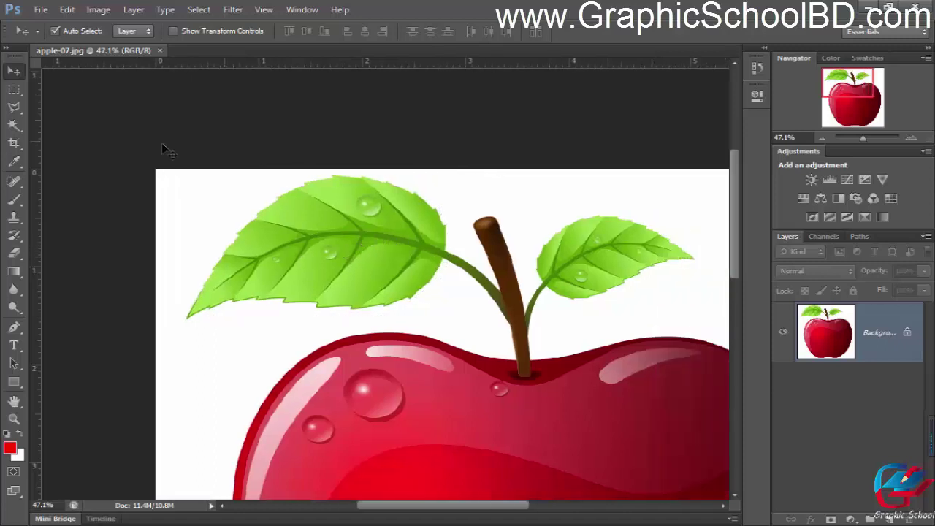
{"action": "left_click", "coordinate": [13, 106]}
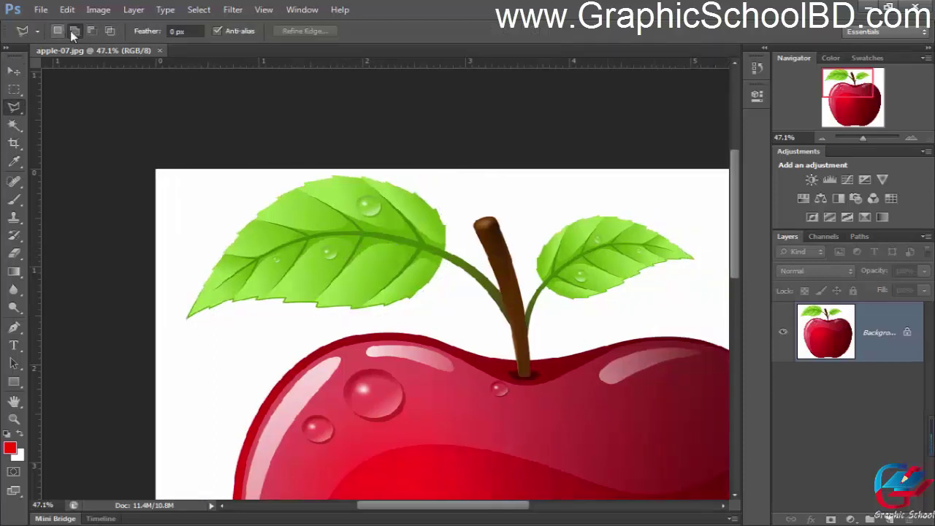
{"action": "left_click", "coordinate": [13, 109]}
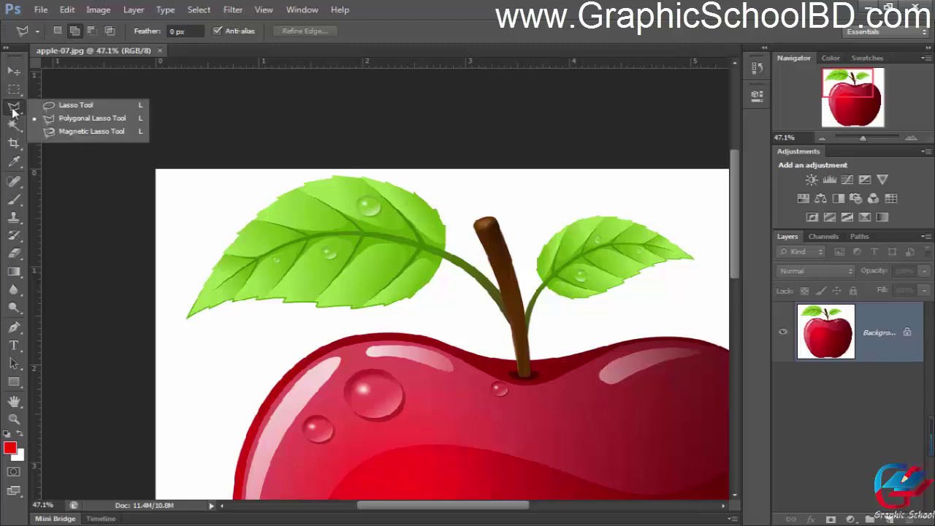
{"action": "left_click", "coordinate": [87, 131]}
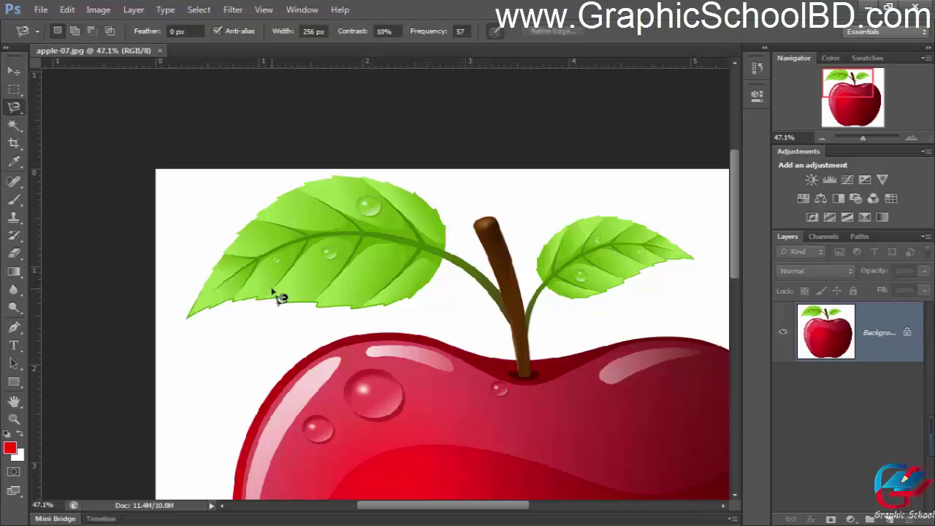
Step: Try tracing the apple's edge with the Magnetic Lasso, from beside the stem over the shoulder and down the dark side
{"action": "left_click_drag", "start_coordinate": [574, 377], "coordinate": [393, 256]}
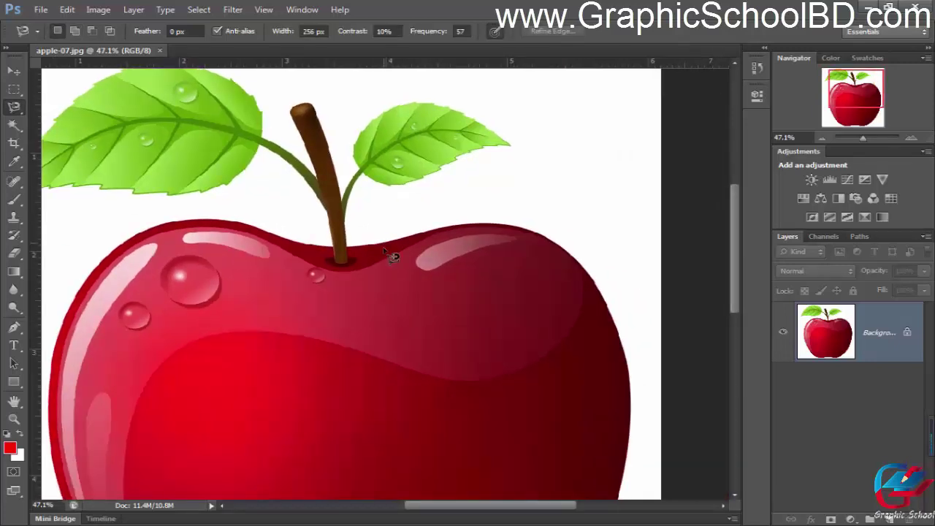
{"action": "scroll", "coordinate": [364, 262], "scroll_direction": "up", "scroll_amount": 8}
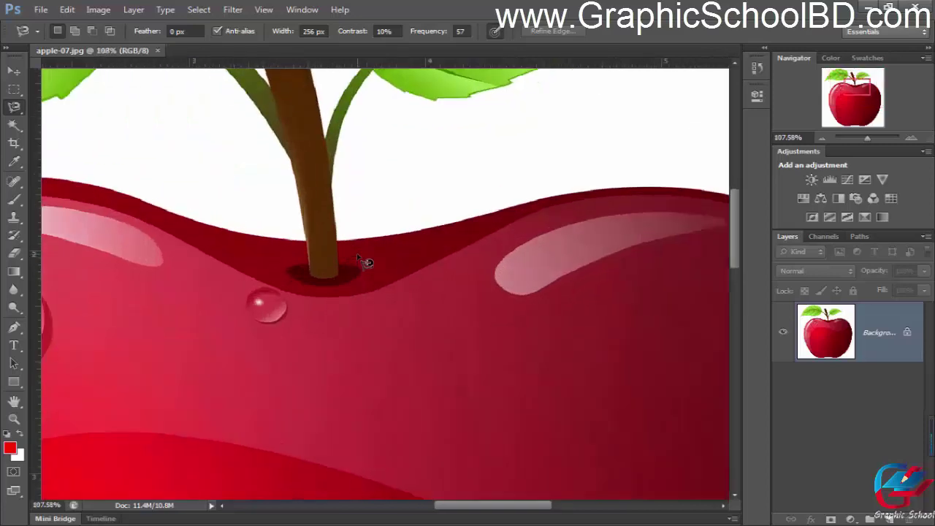
{"action": "left_click_drag", "start_coordinate": [490, 216], "coordinate": [309, 234]}
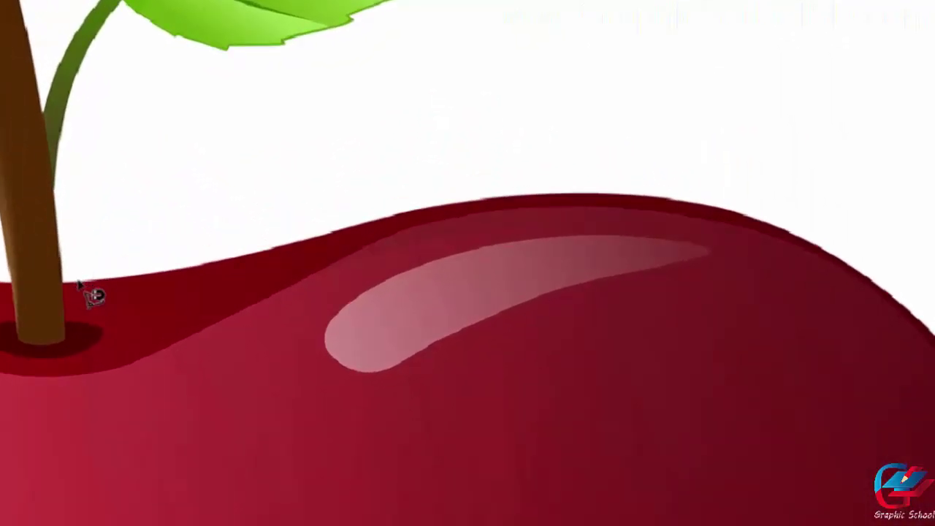
{"action": "left_click", "coordinate": [79, 280]}
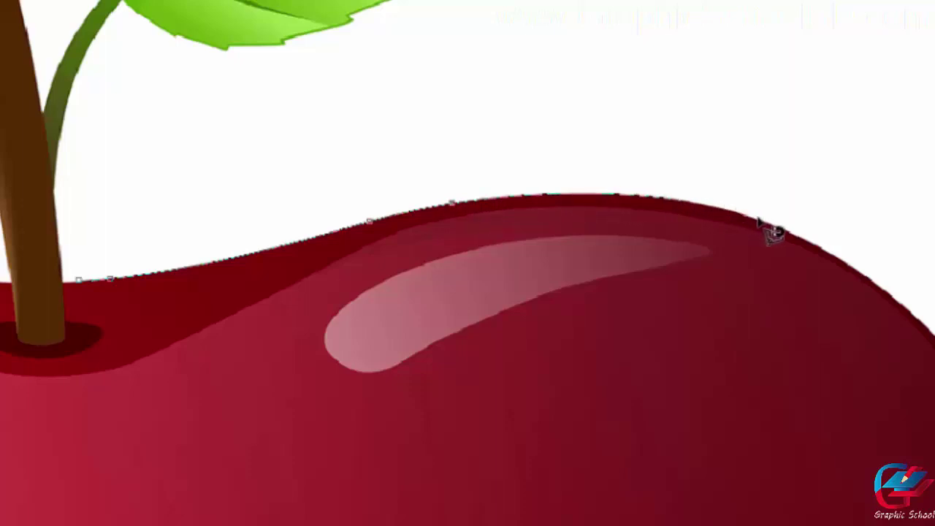
{"action": "left_click_drag", "start_coordinate": [772, 215], "coordinate": [234, 92]}
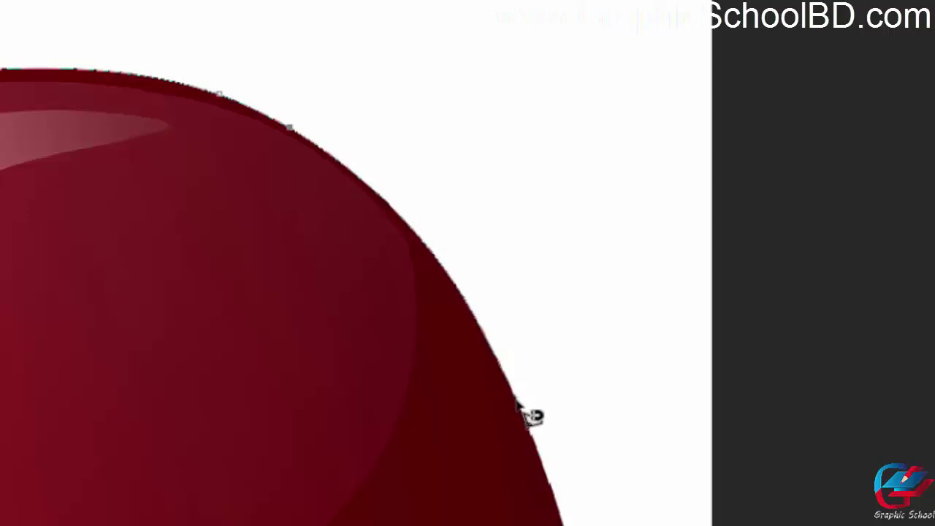
{"action": "left_click_drag", "start_coordinate": [513, 380], "coordinate": [472, 134]}
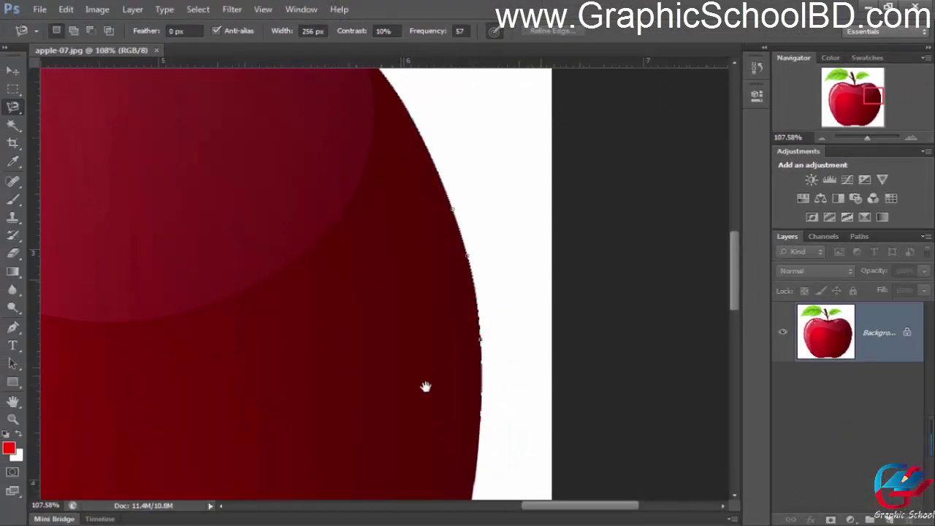
{"action": "left_click_drag", "start_coordinate": [425, 386], "coordinate": [449, 227]}
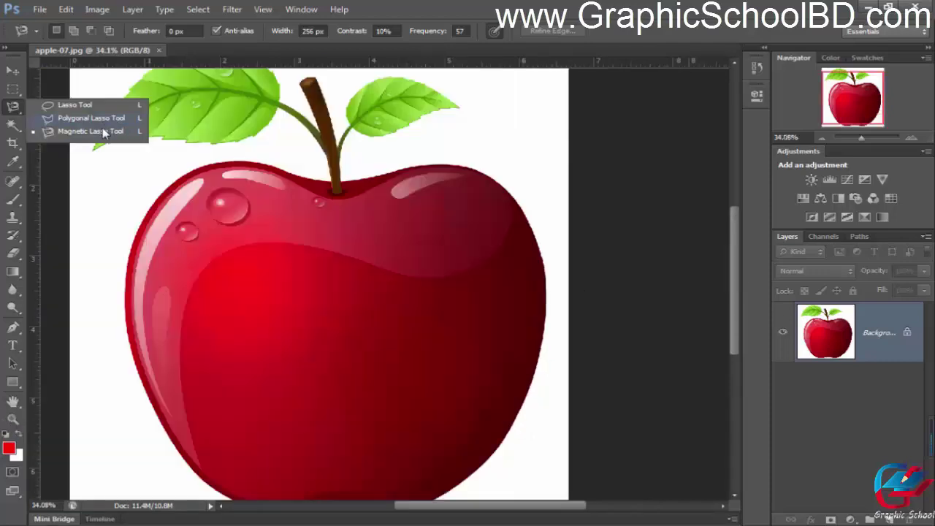
{"action": "left_click", "coordinate": [104, 132]}
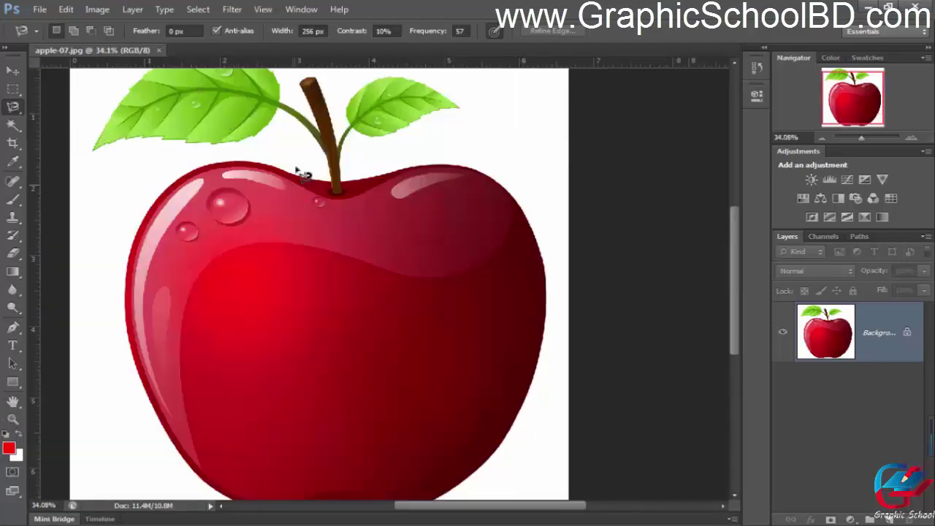
{"action": "scroll", "coordinate": [326, 131], "scroll_direction": "up", "scroll_amount": 1}
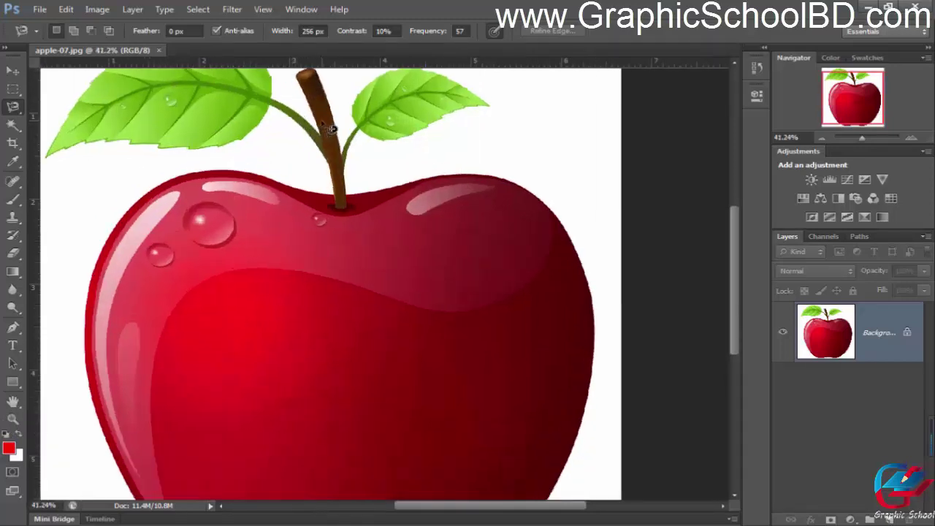
{"action": "left_click_drag", "start_coordinate": [368, 222], "coordinate": [344, 183]}
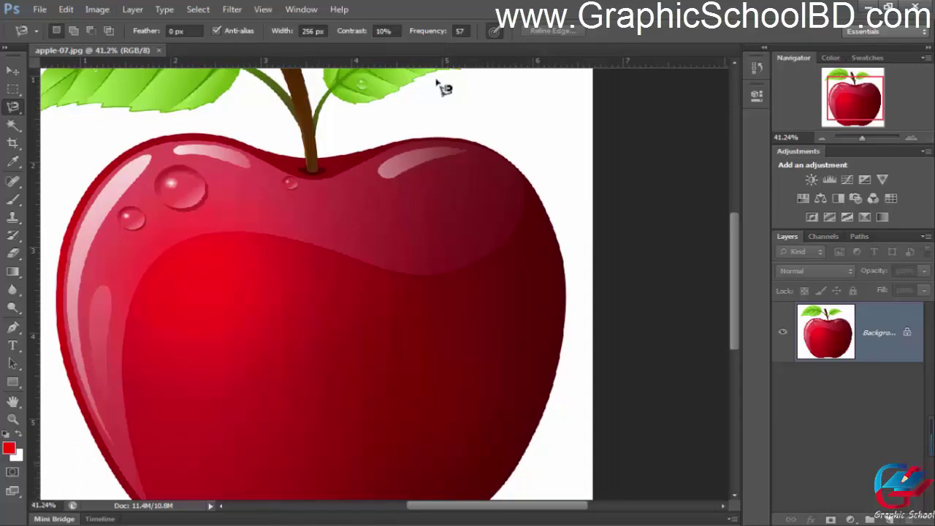
{"action": "right_click", "coordinate": [20, 111]}
{"action": "left_click", "coordinate": [57, 118]}
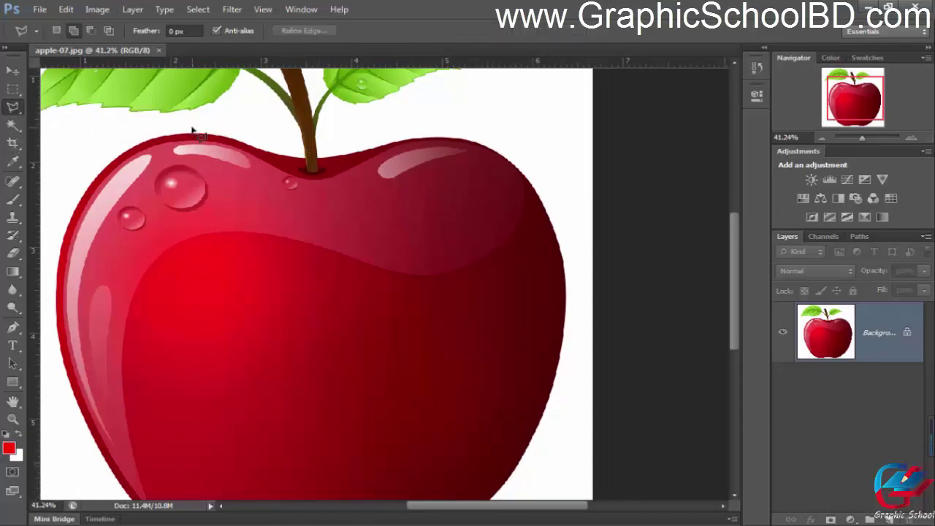
Step: Draw a freehand selection loosely around the whole apple body with the Lasso tool, starting and closing at its light-side shoulder
{"action": "scroll", "coordinate": [365, 229], "scroll_direction": "down", "scroll_amount": 3}
{"action": "scroll", "coordinate": [327, 188], "scroll_direction": "up", "scroll_amount": 2}
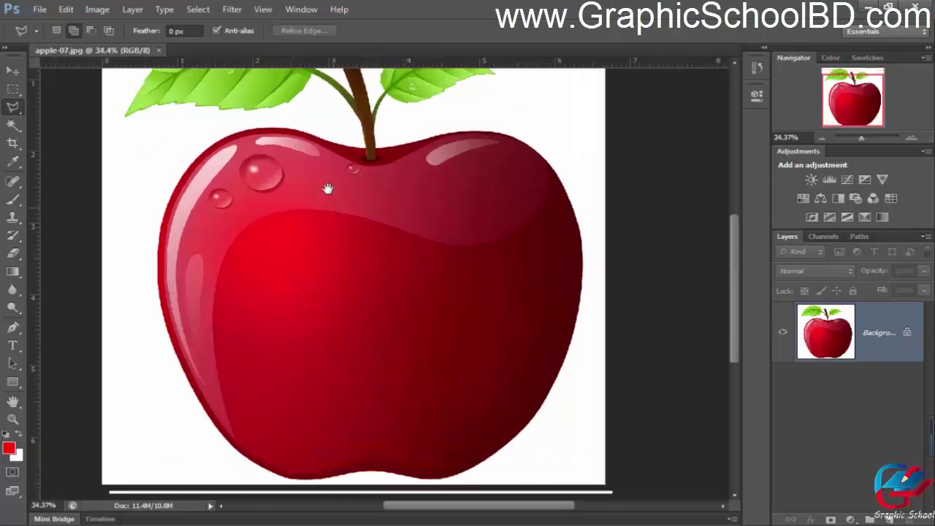
{"action": "left_click_drag", "start_coordinate": [327, 188], "coordinate": [334, 209]}
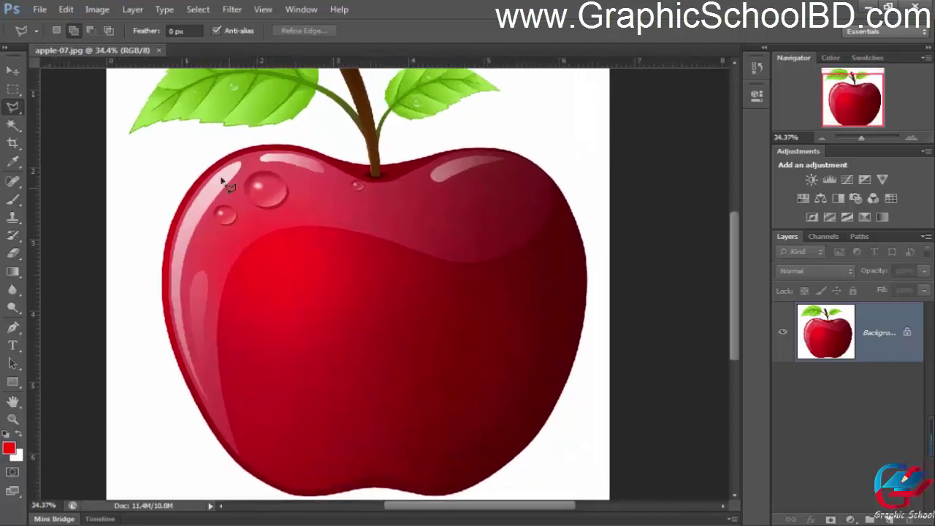
{"action": "right_click", "coordinate": [14, 109]}
{"action": "left_click", "coordinate": [63, 107]}
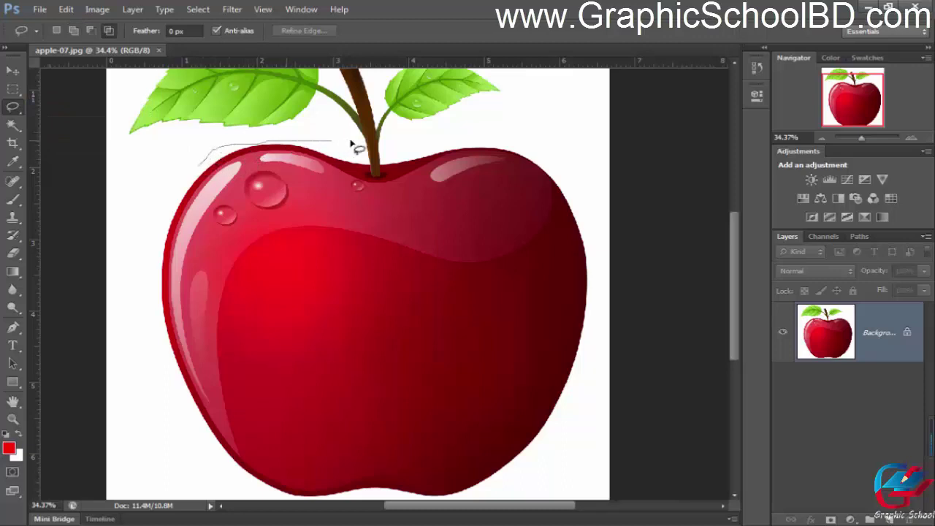
{"action": "left_click_drag", "start_coordinate": [350, 142], "coordinate": [497, 139]}
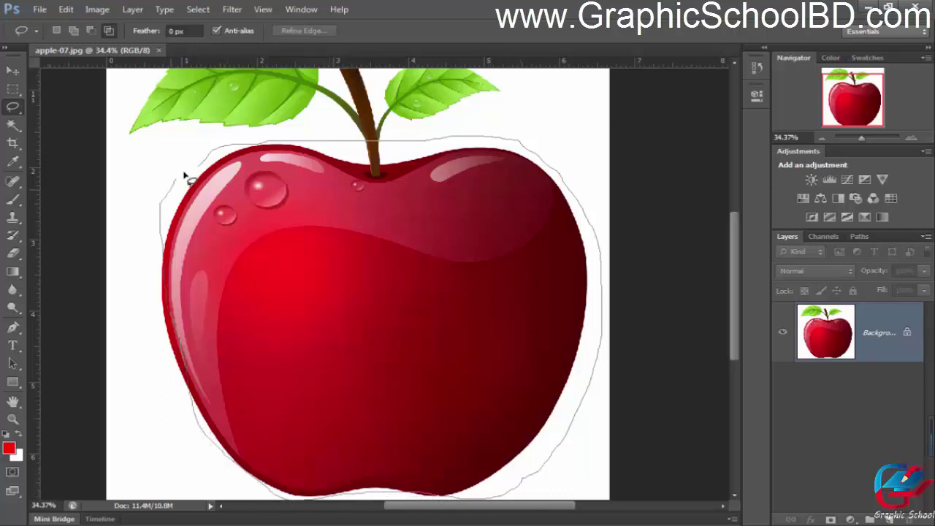
{"action": "left_click_drag", "start_coordinate": [213, 164], "coordinate": [212, 163]}
Step: Invert the apple selection so that the surrounding background, leaves and upper stem are selected instead
{"action": "scroll", "coordinate": [436, 232], "scroll_direction": "down", "scroll_amount": 2}
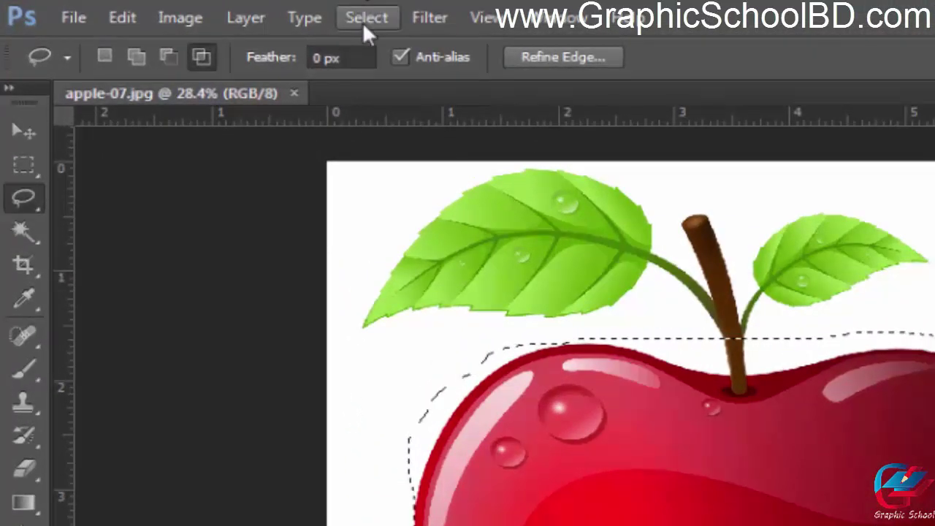
{"action": "left_click", "coordinate": [369, 22]}
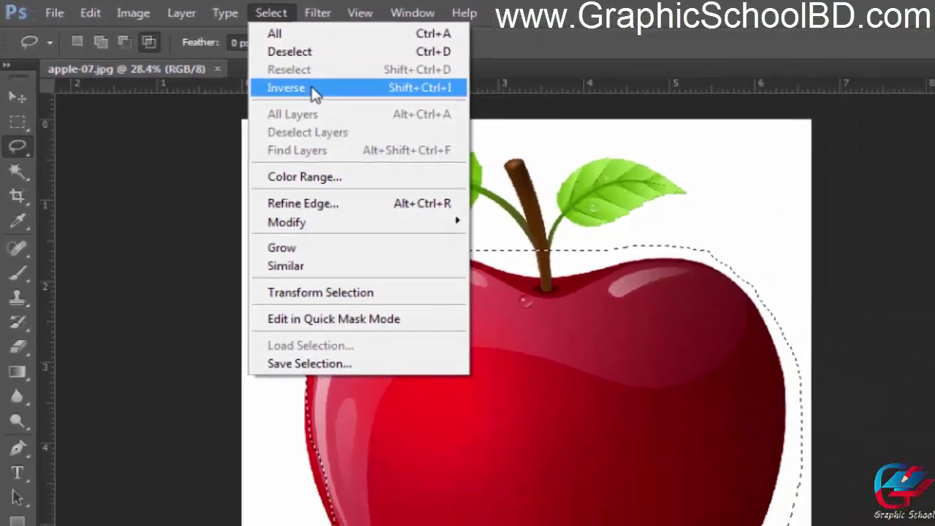
{"action": "left_click", "coordinate": [420, 119]}
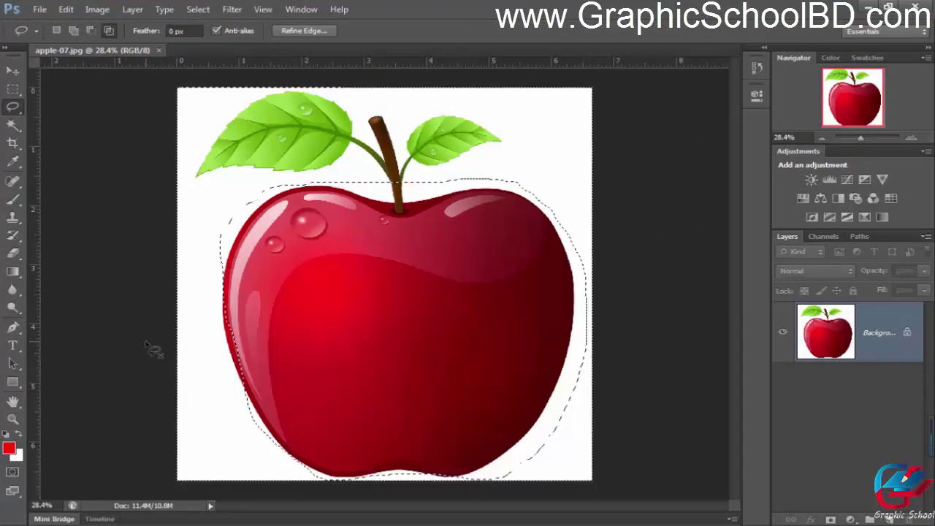
Step: Look through the marquee and magic wand tool variants, and clear the selection with the Lasso tool active again
{"action": "right_click", "coordinate": [12, 93]}
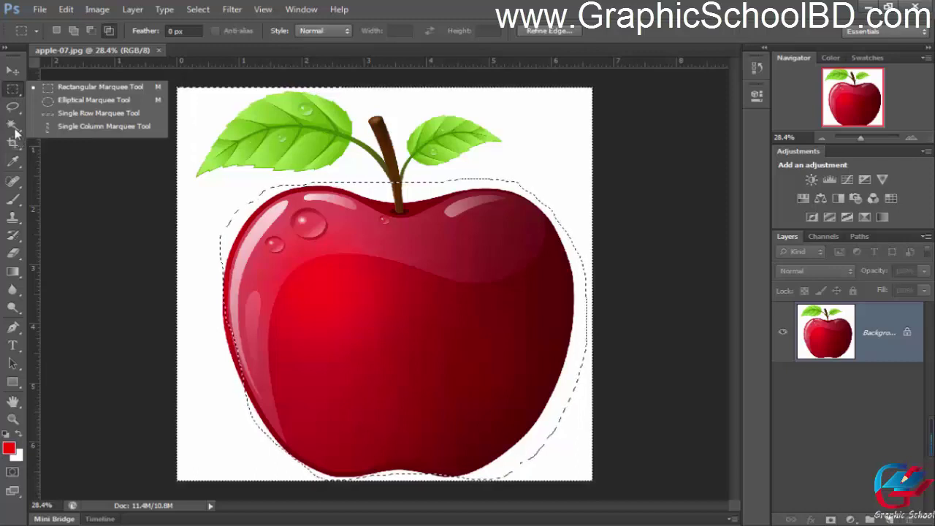
{"action": "left_click", "coordinate": [13, 124]}
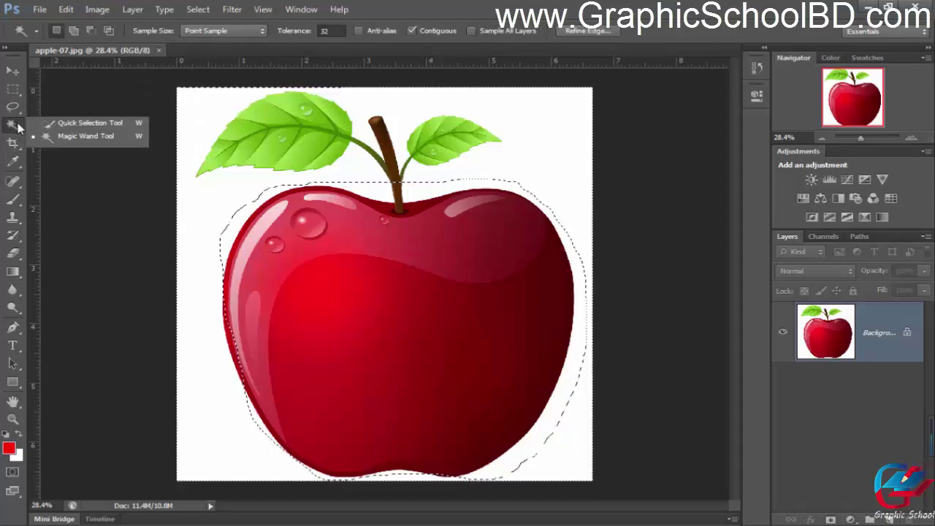
{"action": "left_click", "coordinate": [13, 107]}
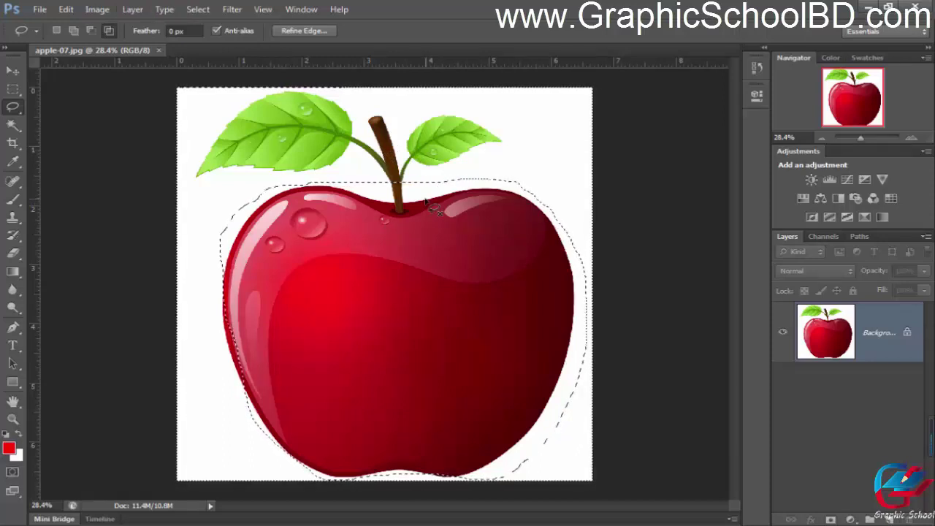
{"action": "key", "text": "ctrl+d"}
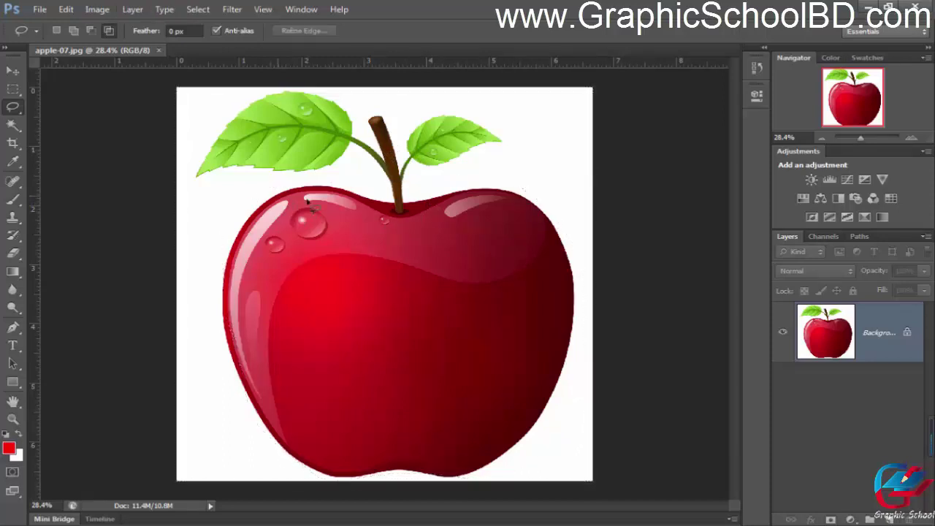